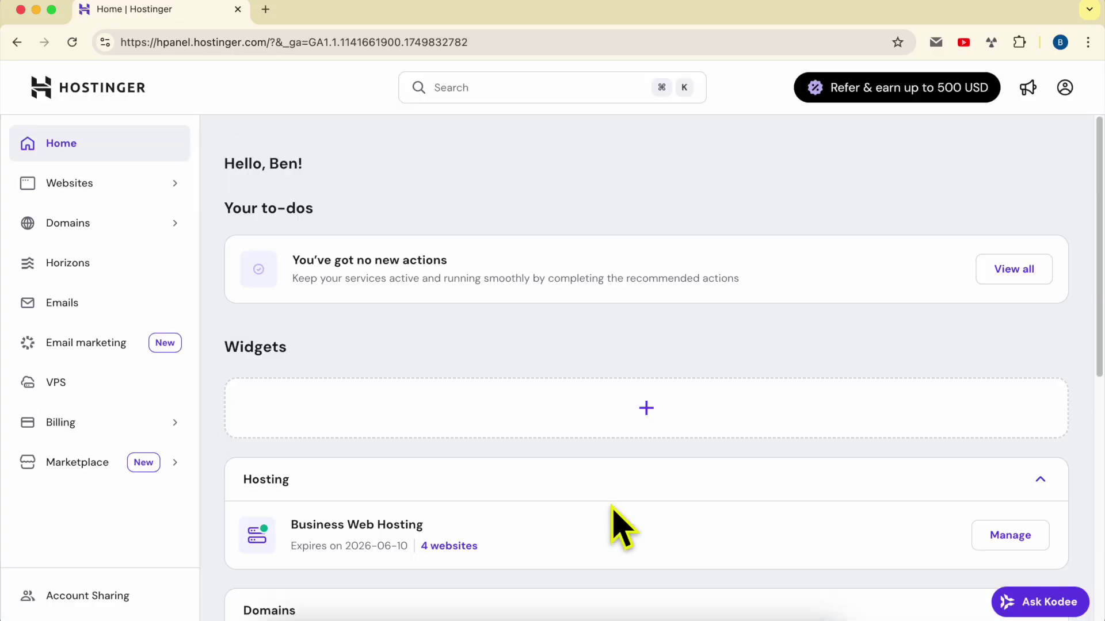
Add a custom PHP/HTML website to the Business Web Hosting plan using the already owned domain benstutorial.com.
left_click(138, 184)
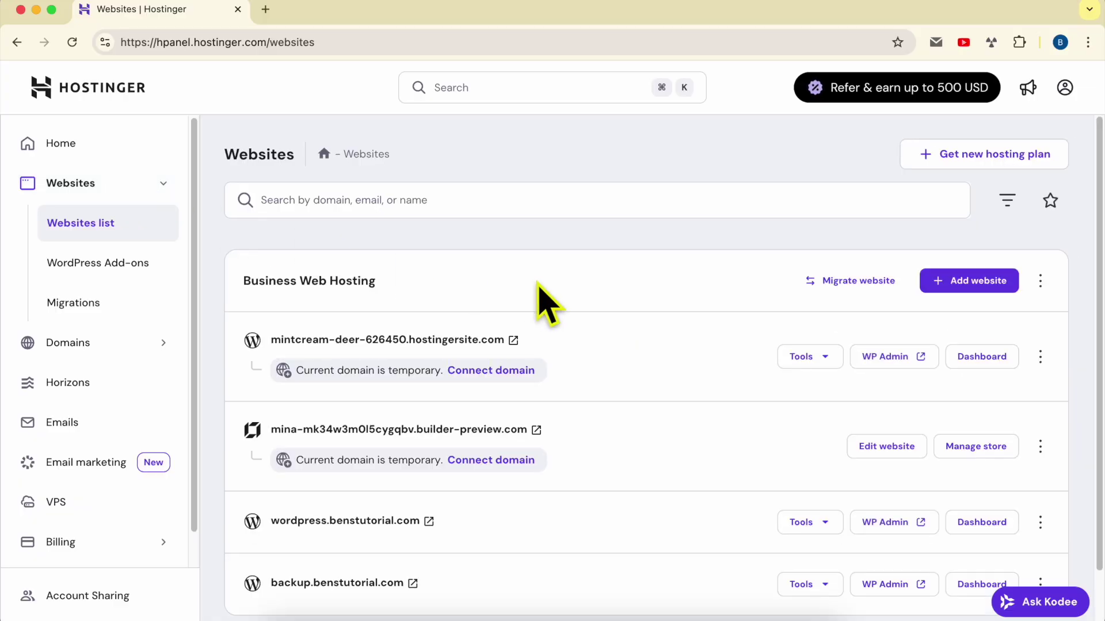
left_click(997, 289)
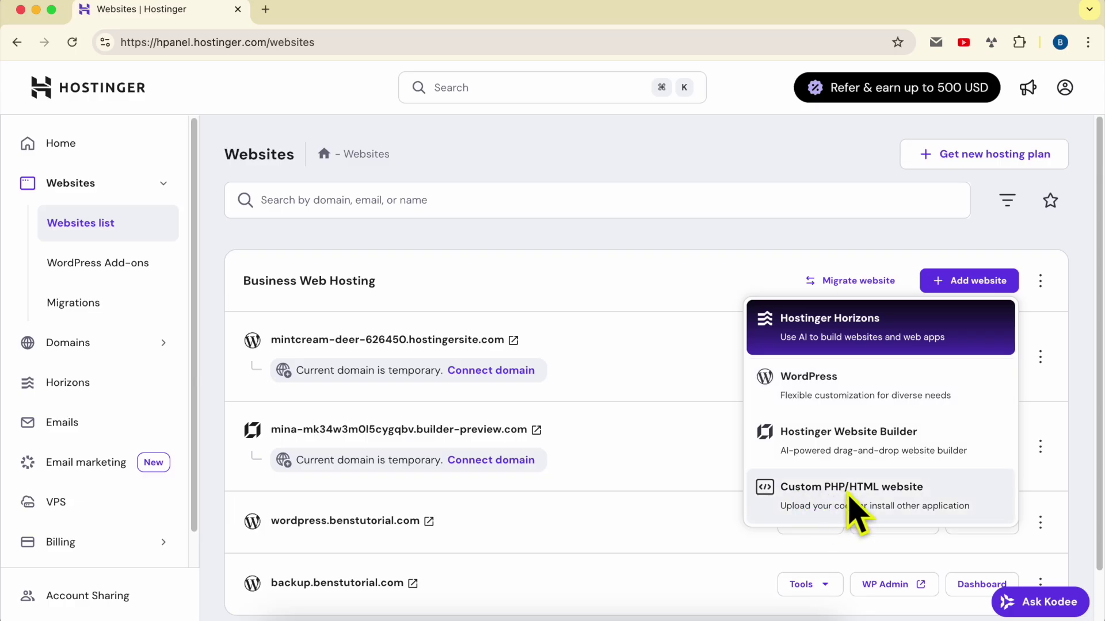
left_click(906, 504)
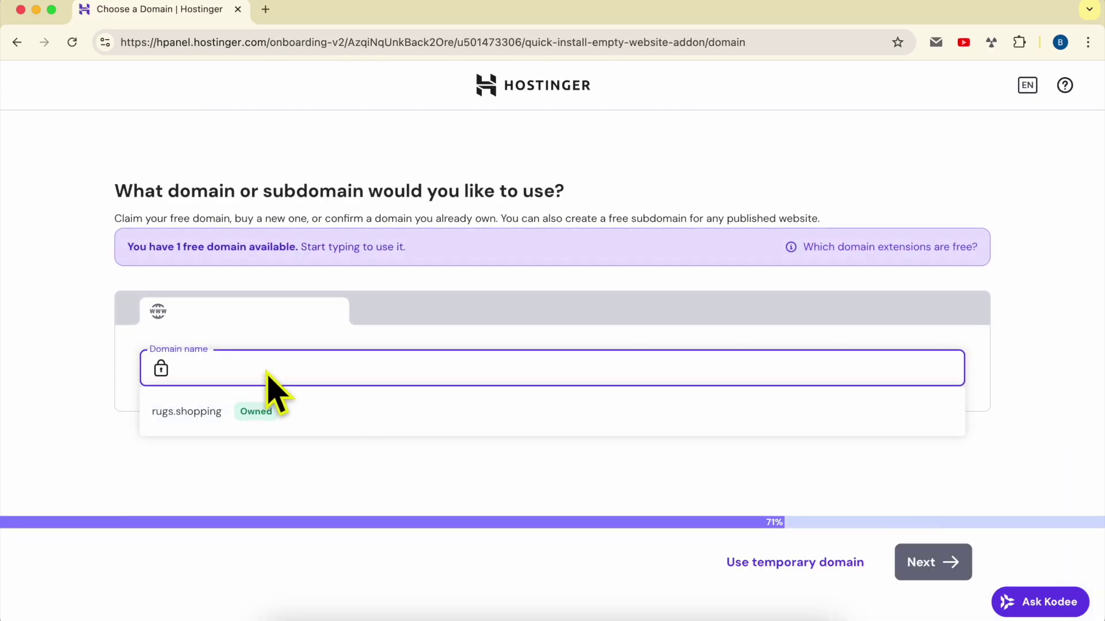
type("benstutorial.com")
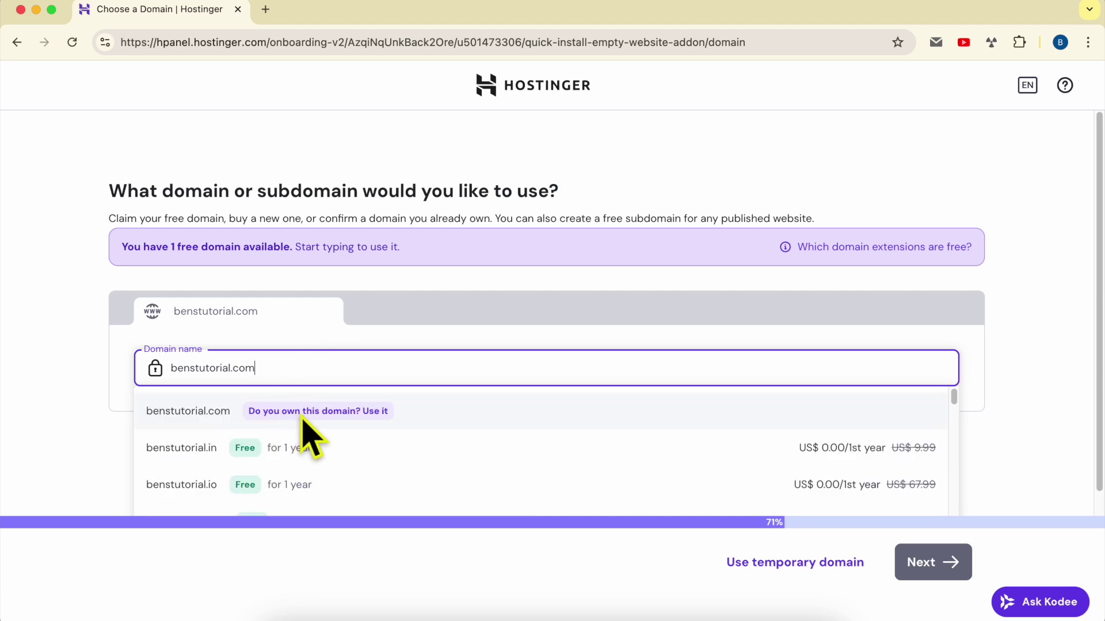
left_click(374, 412)
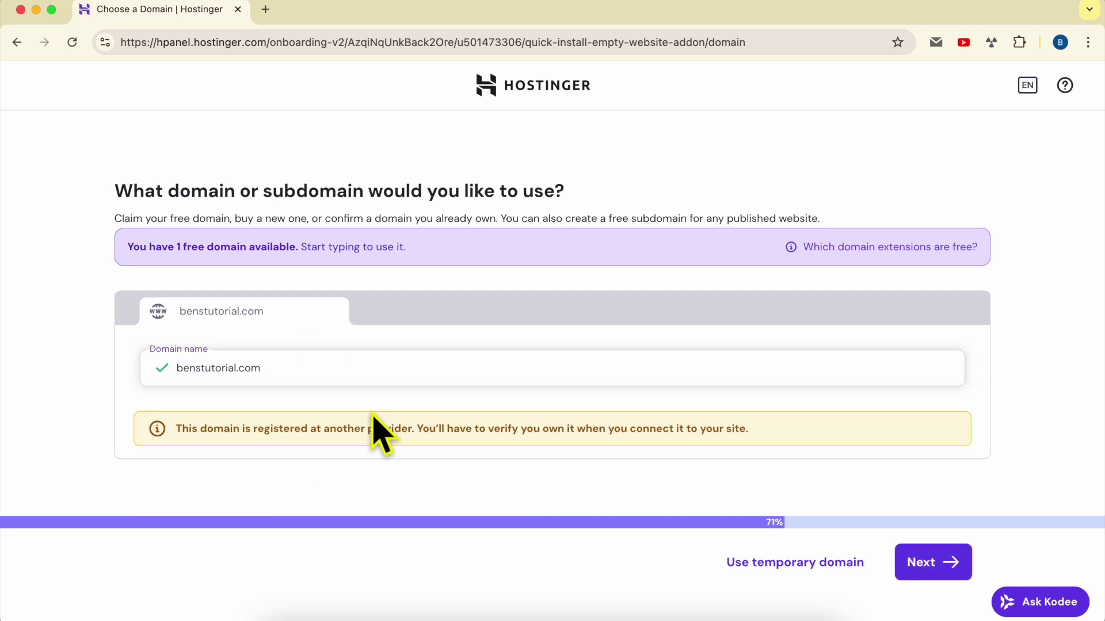
left_click(962, 566)
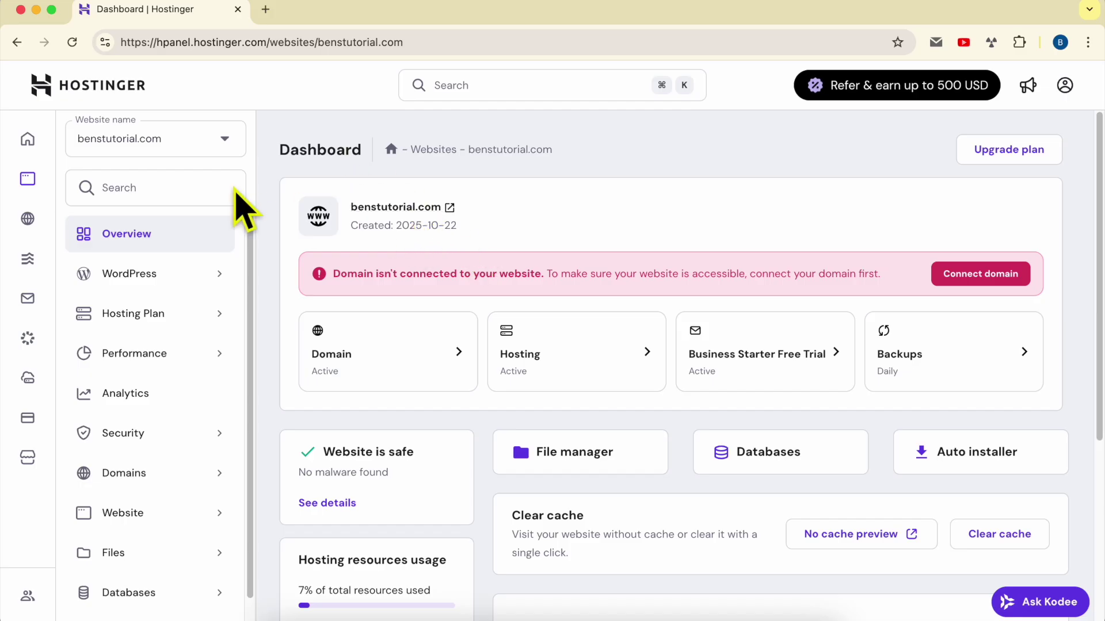
Check for benstutorial.com in the website selector and websites list, and open its dashboard.
left_click(214, 150)
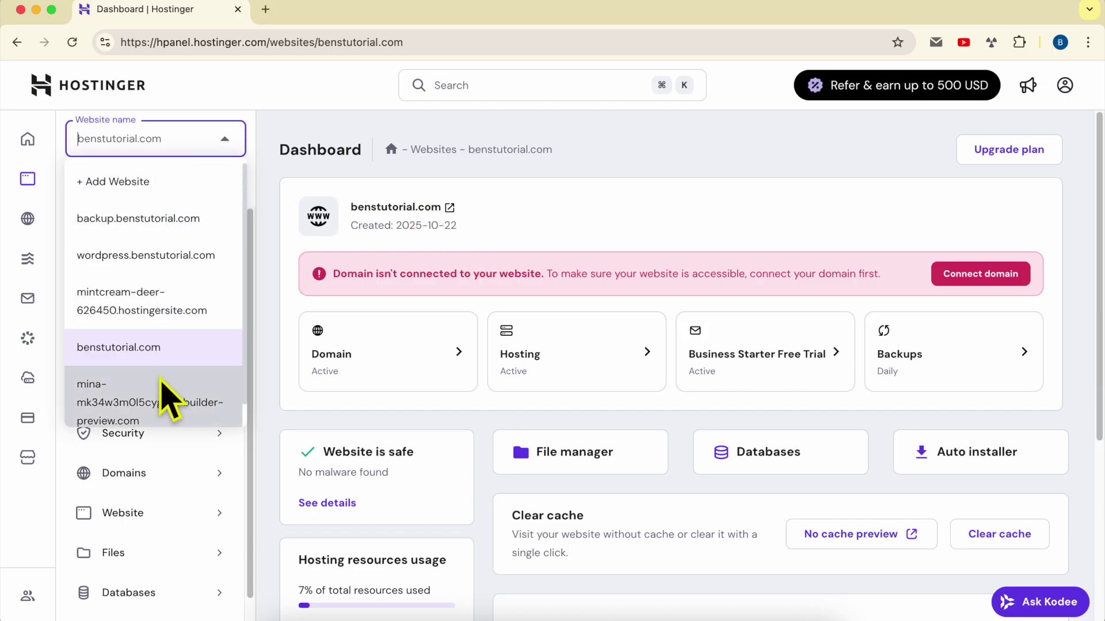
left_click(440, 229)
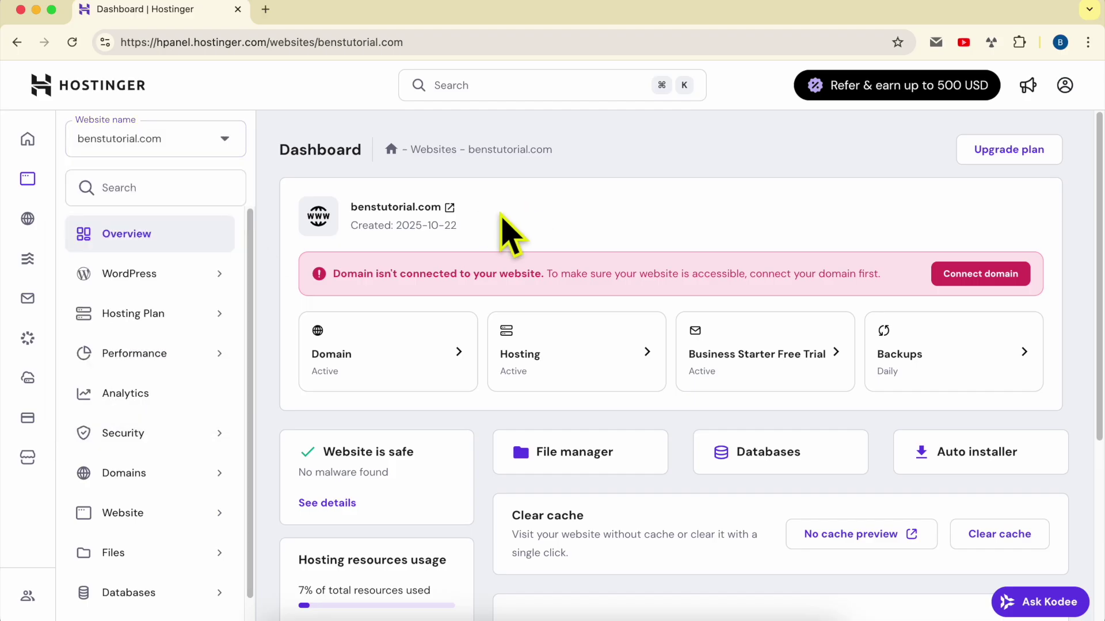
mouse_move(32, 184)
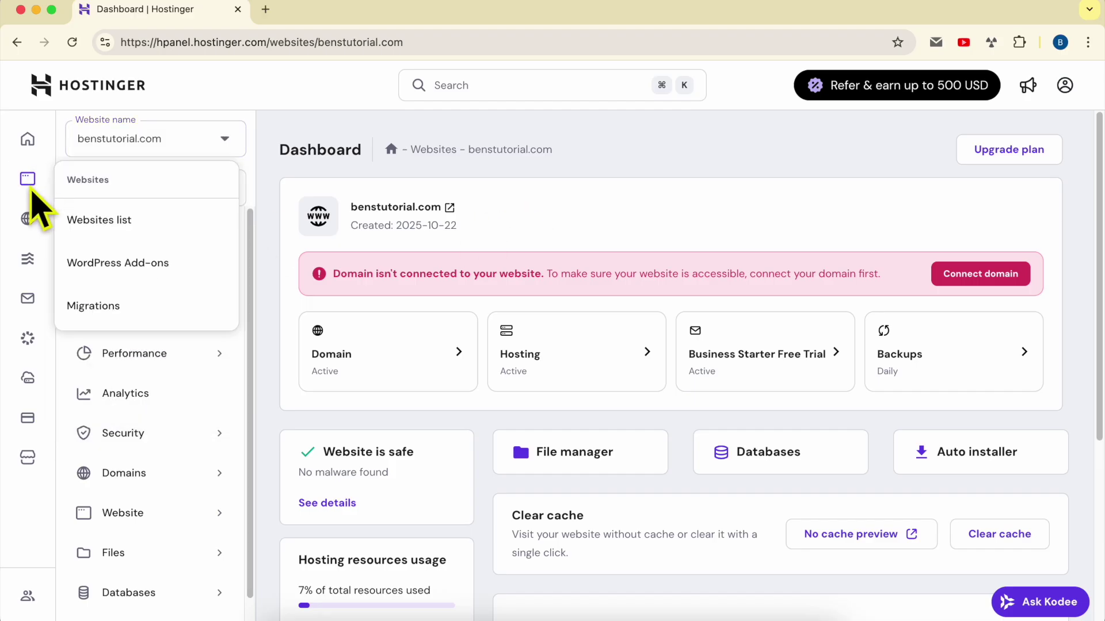
left_click(65, 225)
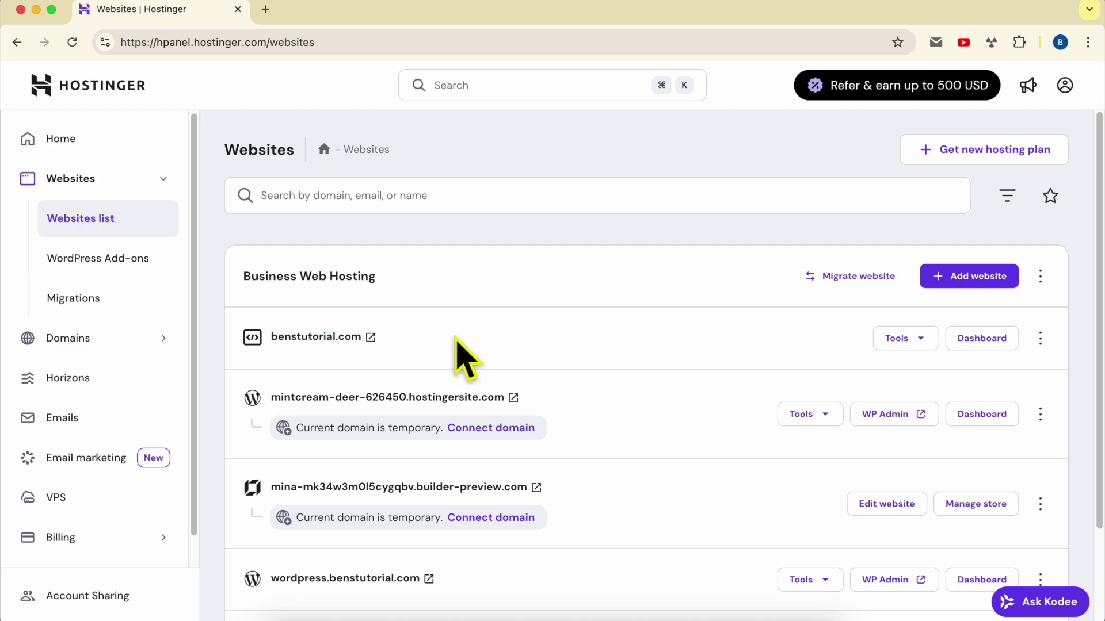
left_click(973, 345)
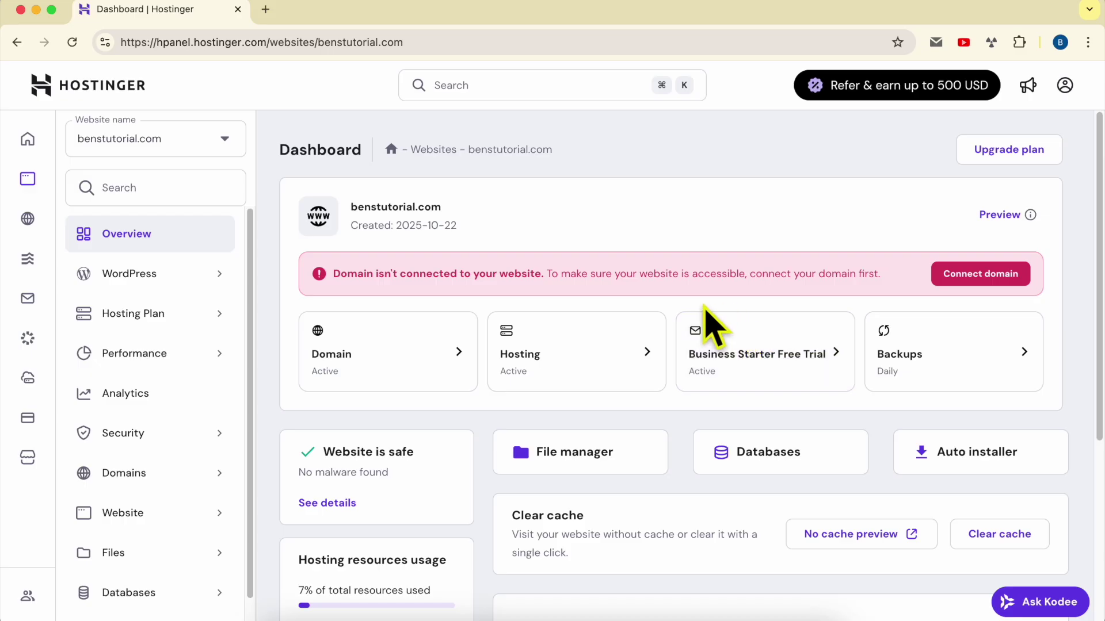
Open the domain connection dialog for benstutorial.com and review the two nameservers it requires.
left_click_drag(333, 275, 886, 279)
left_click(890, 277)
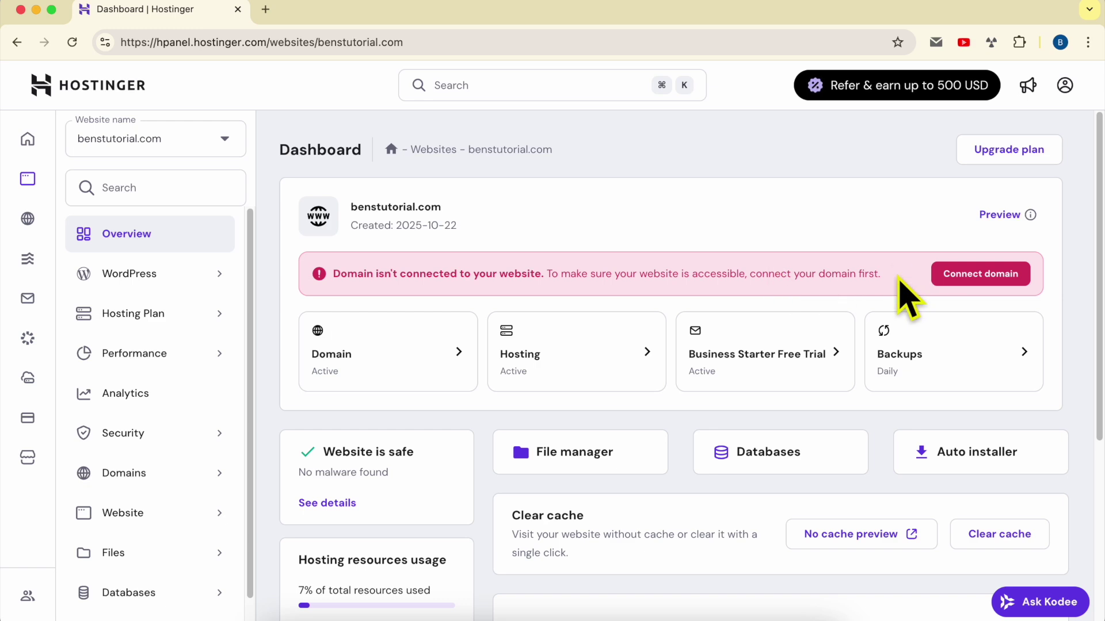
left_click(980, 275)
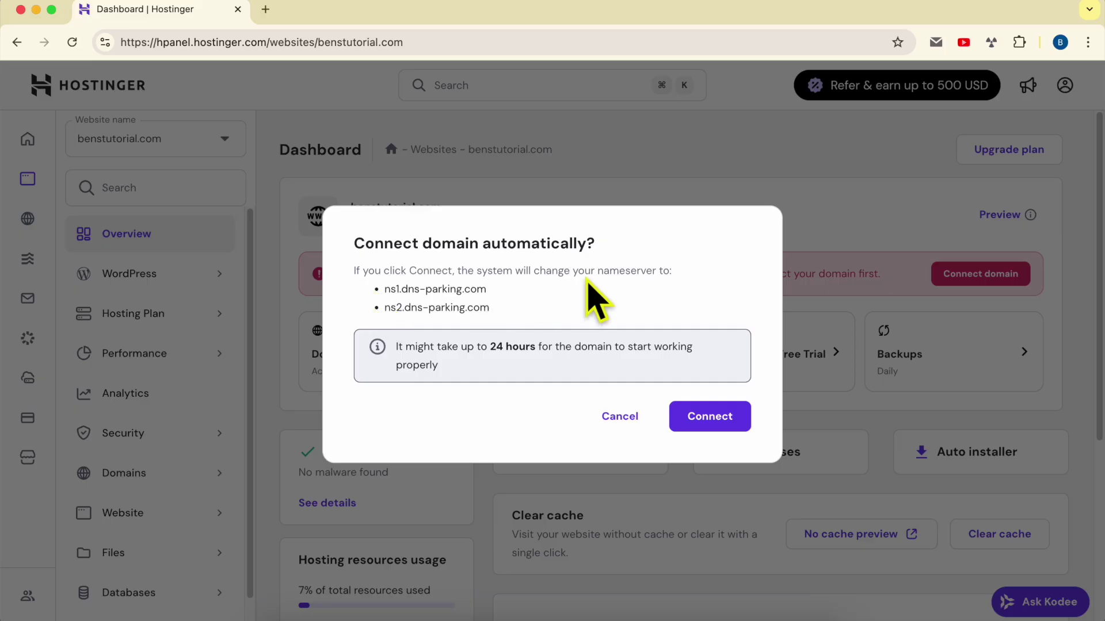
left_click_drag(504, 288, 386, 289)
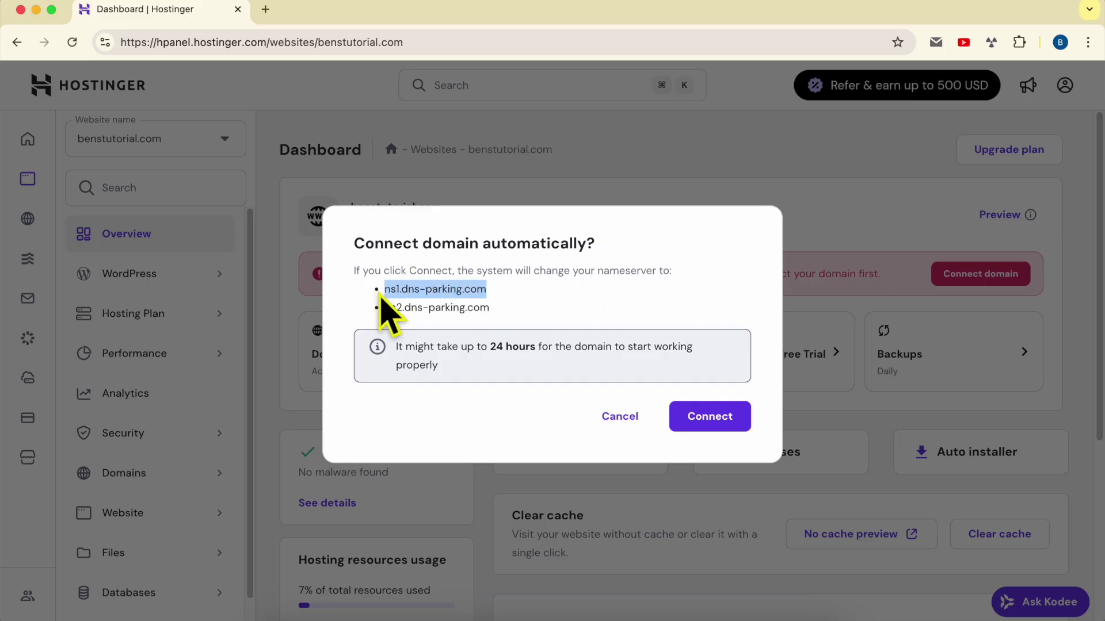
left_click_drag(498, 311, 377, 312)
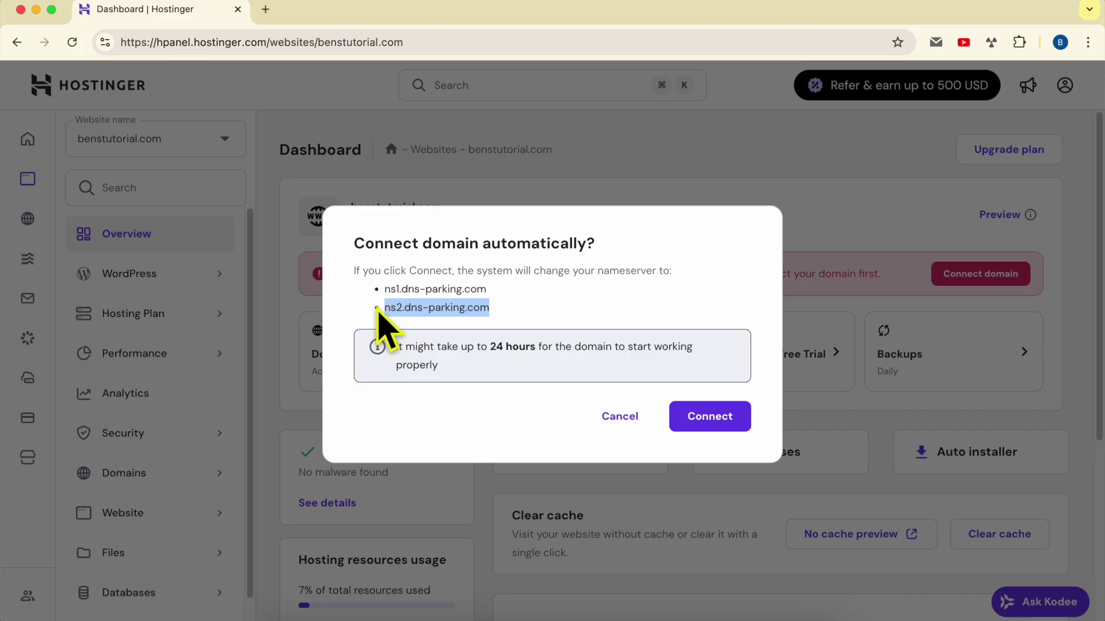
Copy the first required nameserver, ns1.dns-parking.com, from the domain connection dialog.
triple_click(435, 289)
right_click(436, 291)
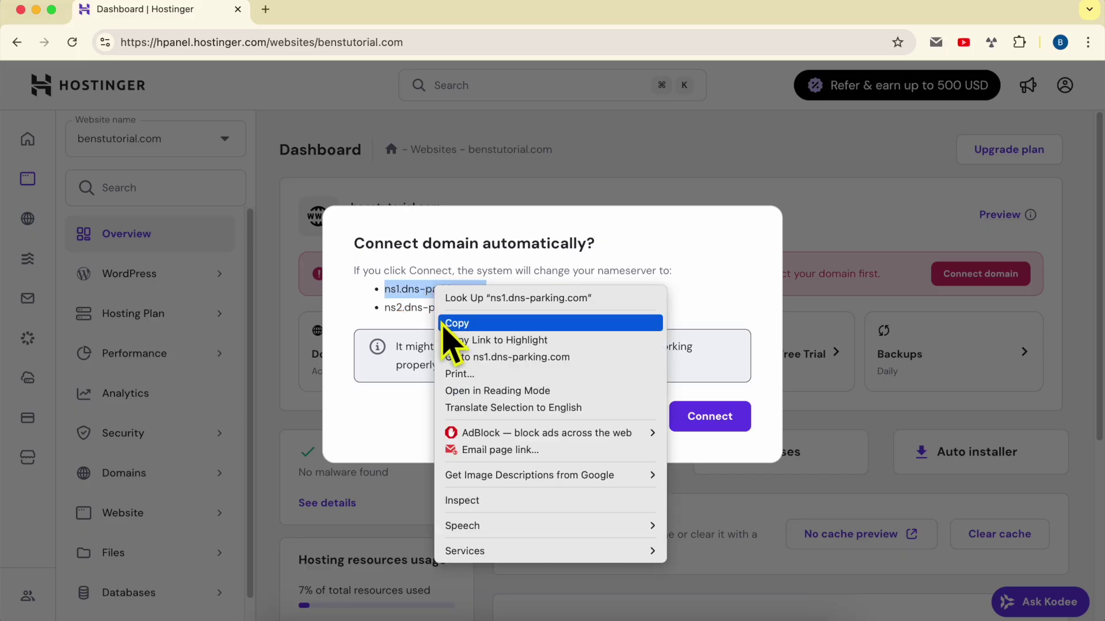
left_click(447, 324)
left_click(520, 297)
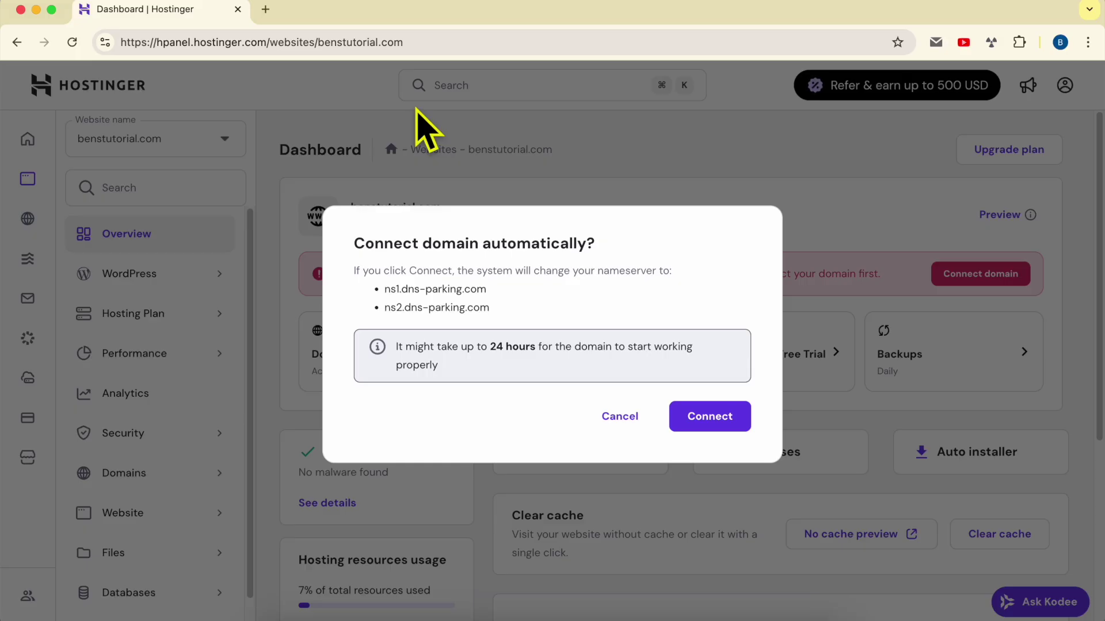
Switch to the other browser window and open the DNS / Nameservers settings of benstutorial.com from the domain portfolio.
key("super+grave")
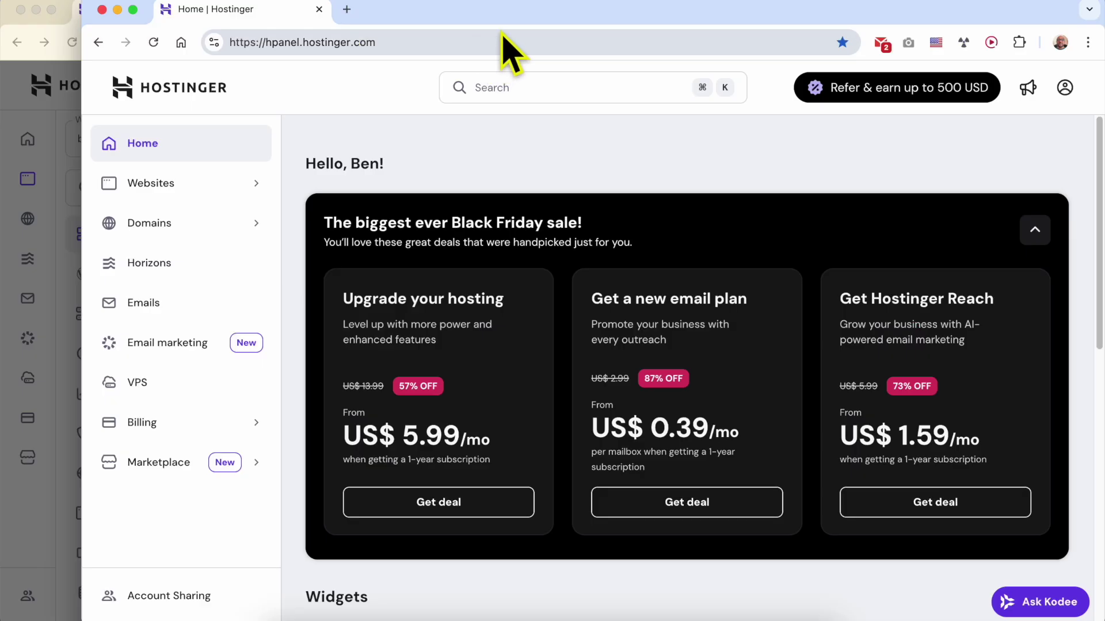
left_click(1034, 229)
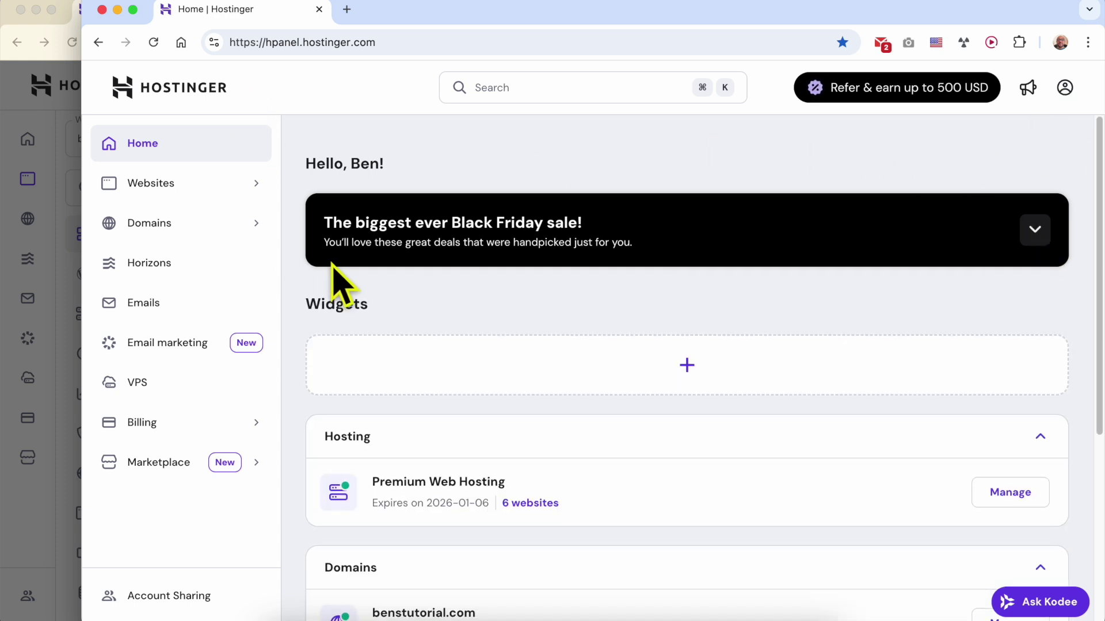
left_click(190, 239)
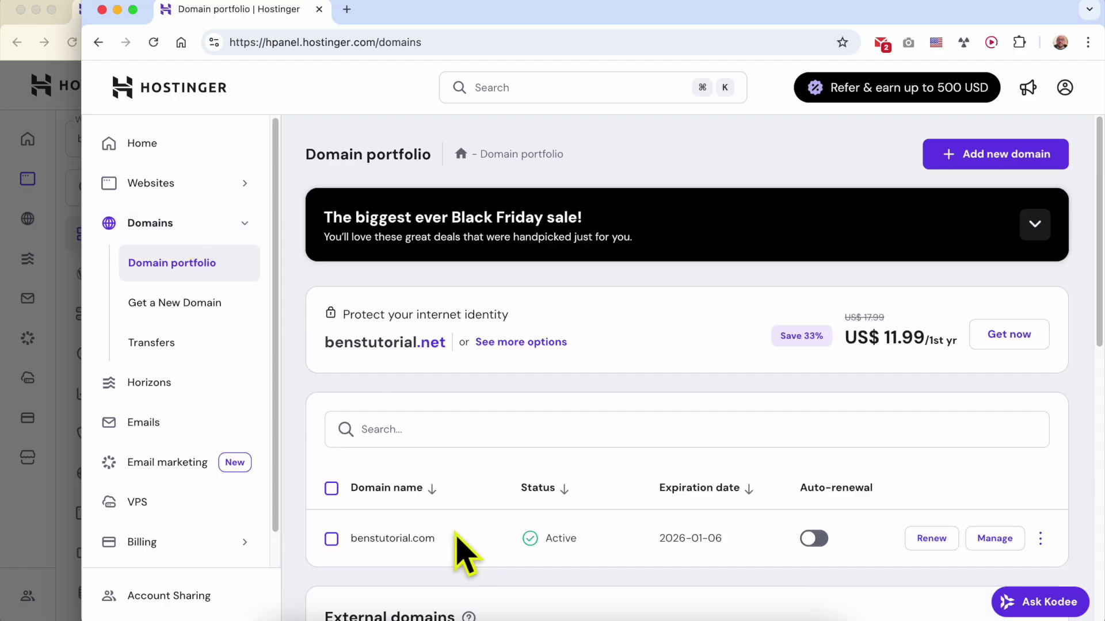
triple_click(461, 542)
left_click(460, 542)
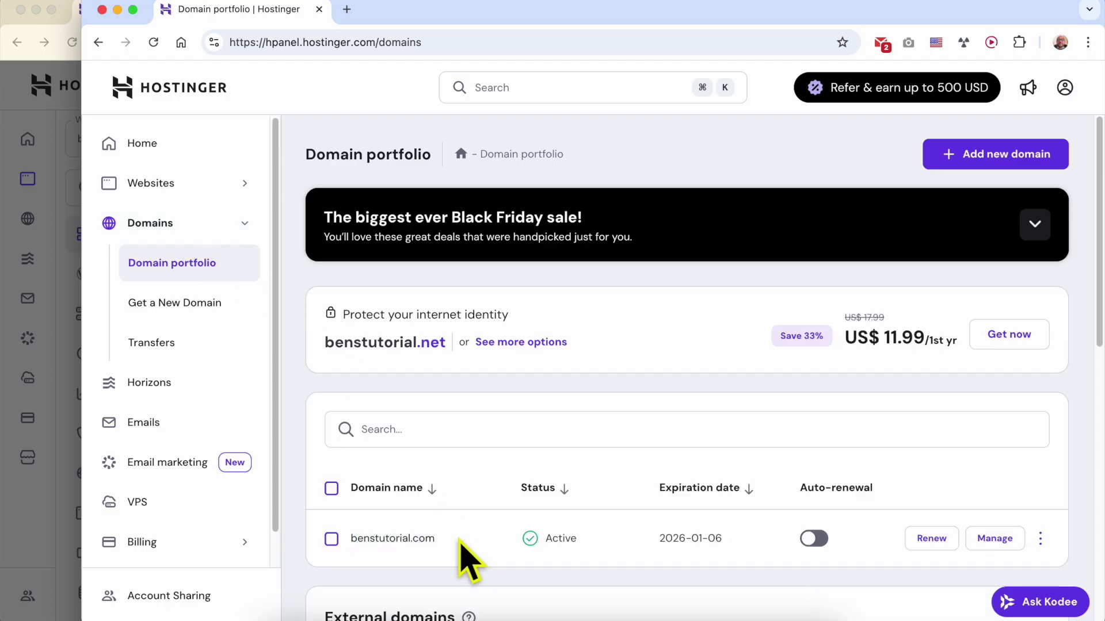
left_click(986, 539)
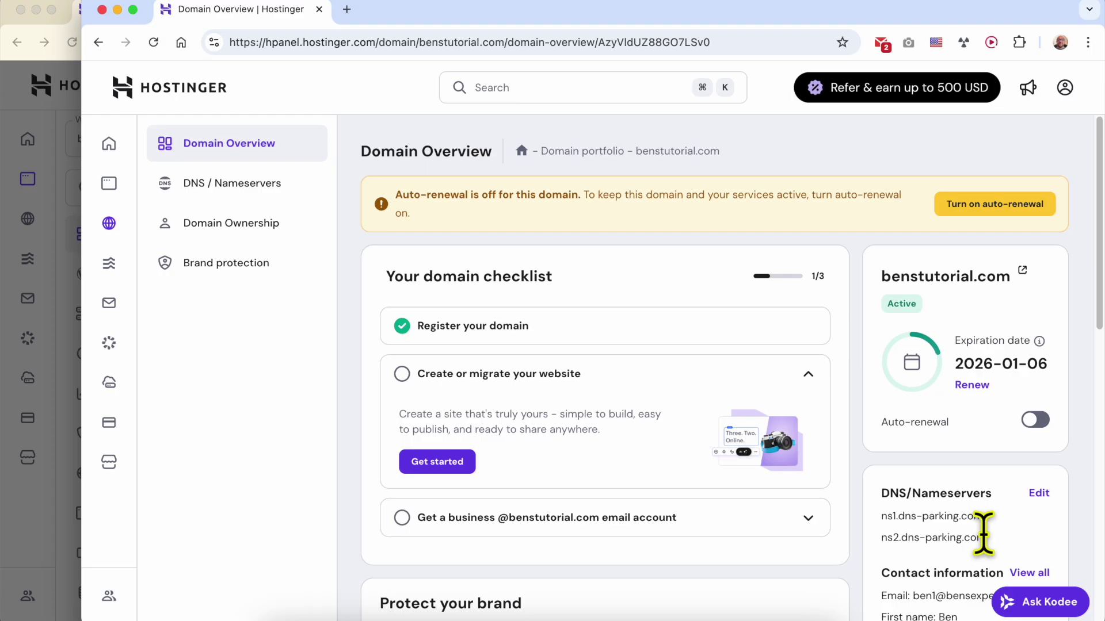
left_click(275, 192)
Examine the nameservers currently assigned to benstutorial.com.
double_click(418, 257)
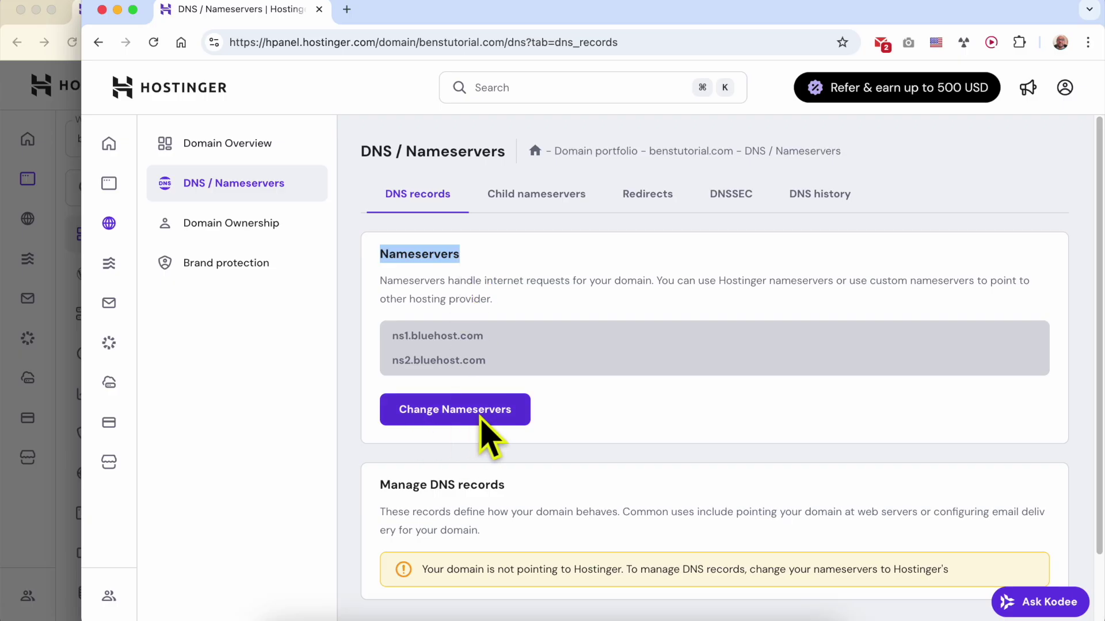
left_click(460, 339)
triple_click(460, 339)
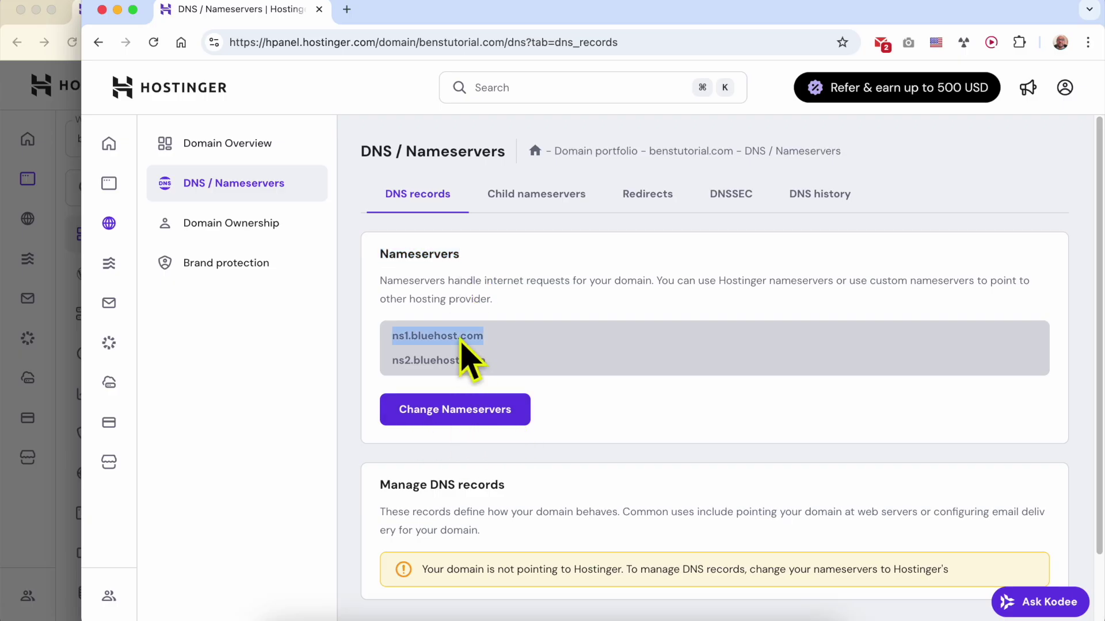
left_click_drag(460, 339, 451, 360)
triple_click(450, 361)
left_click_drag(454, 336, 452, 365)
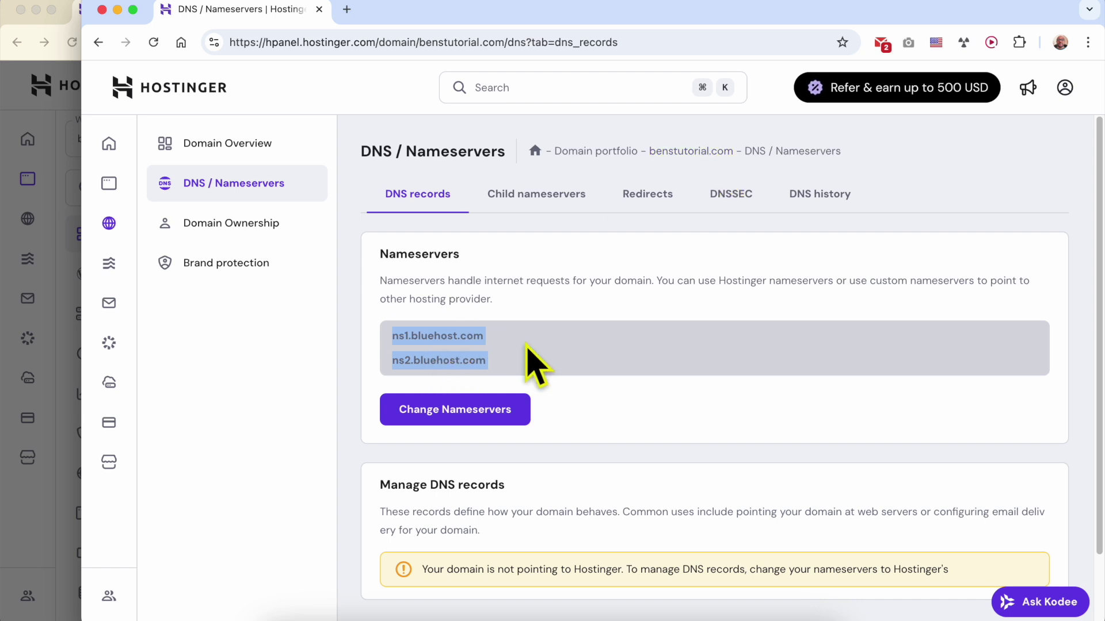
left_click(526, 365)
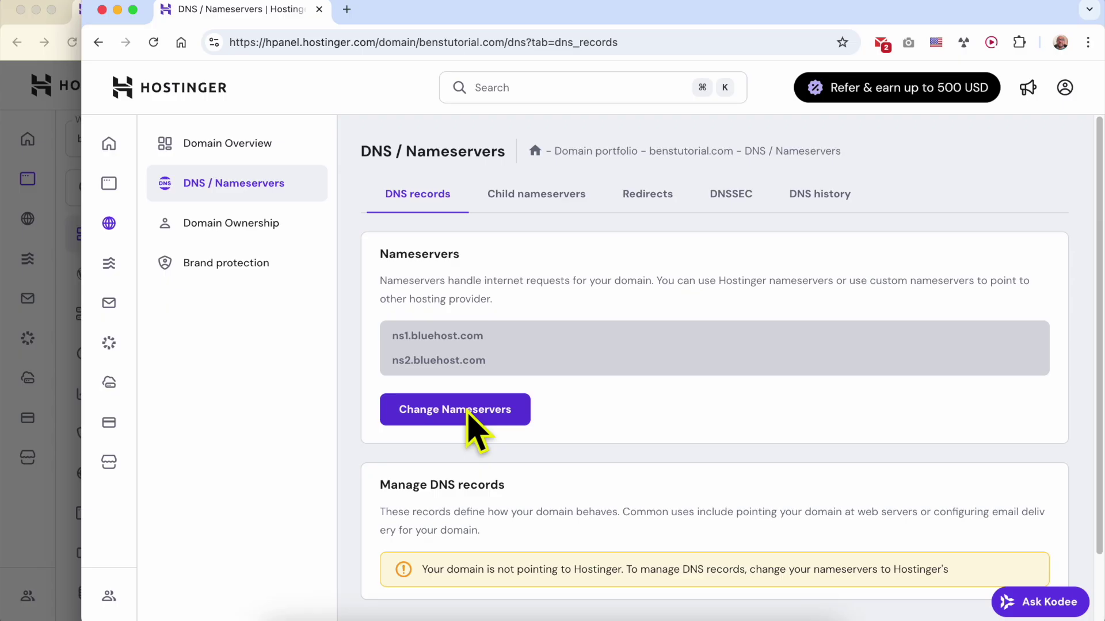
Change the nameservers of benstutorial.com to the recommended Hostinger nameservers and save.
left_click(469, 412)
scroll(567, 412, "down", 3)
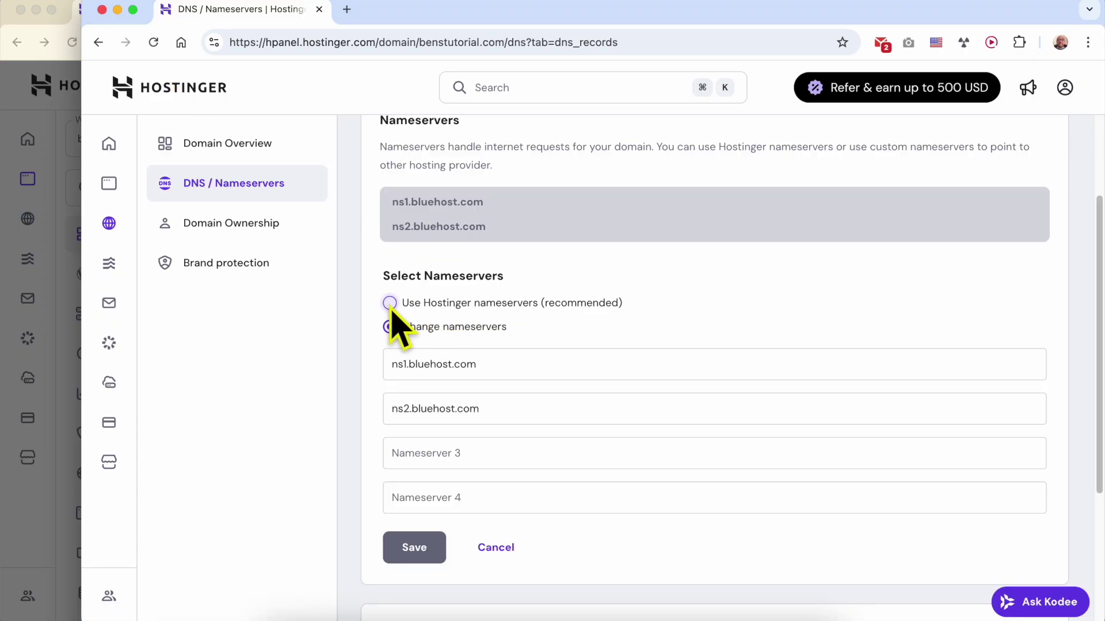
triple_click(433, 365)
left_click(460, 411)
triple_click(460, 413)
left_click(453, 366)
triple_click(459, 414)
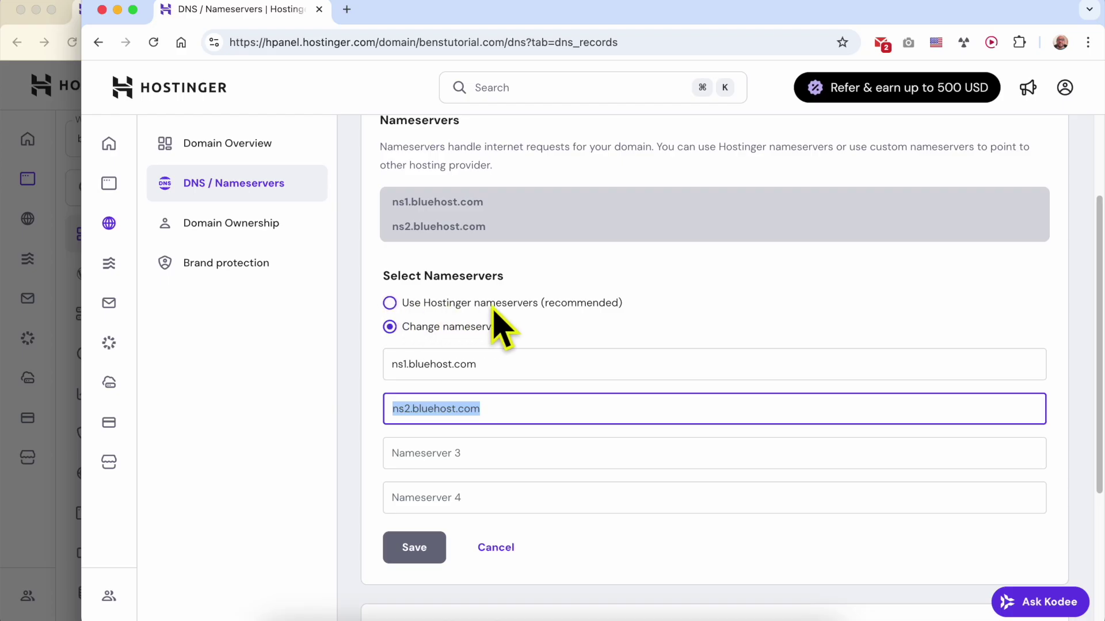
left_click(412, 304)
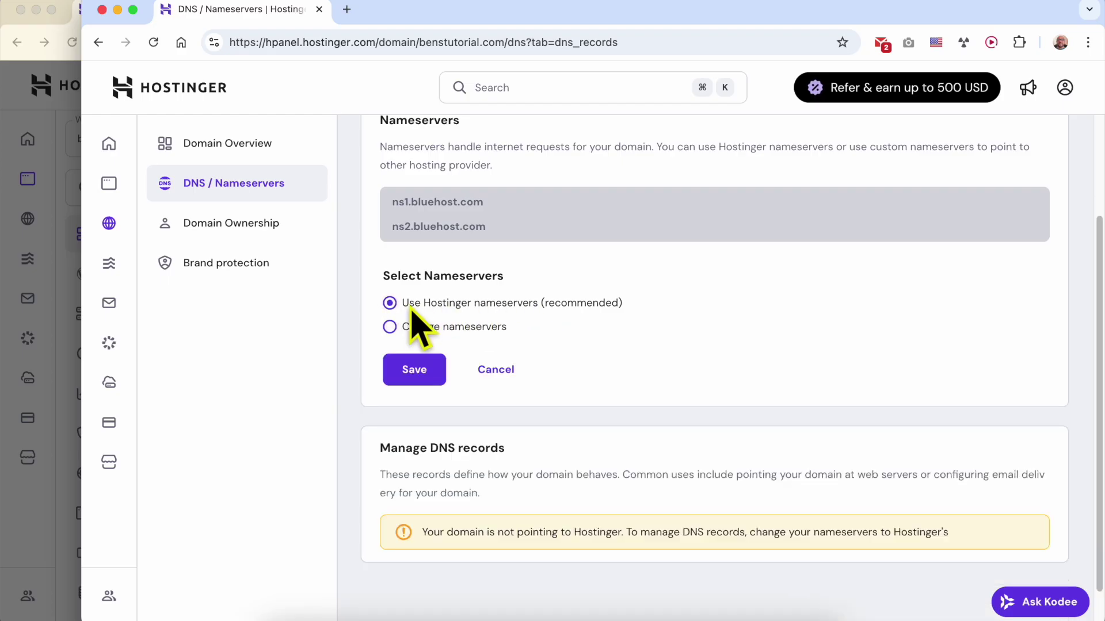
left_click(422, 375)
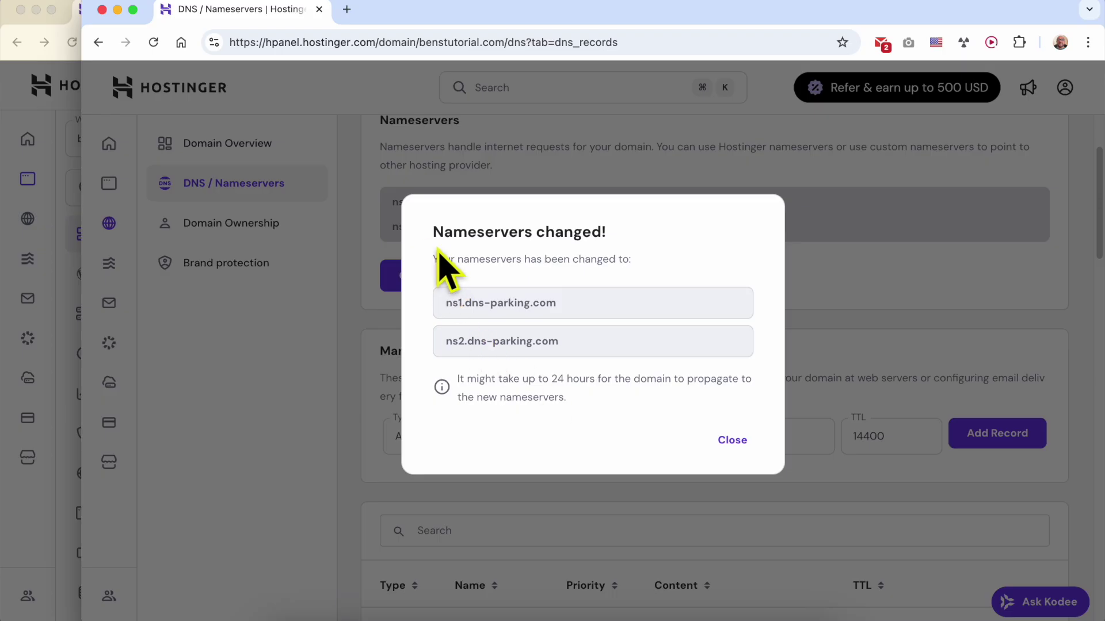
Compare the newly saved nameservers with those required by the hosting account's domain connection dialog in the other window.
left_click_drag(445, 240, 631, 229)
left_click_drag(446, 304, 564, 314)
left_click_drag(425, 348, 610, 344)
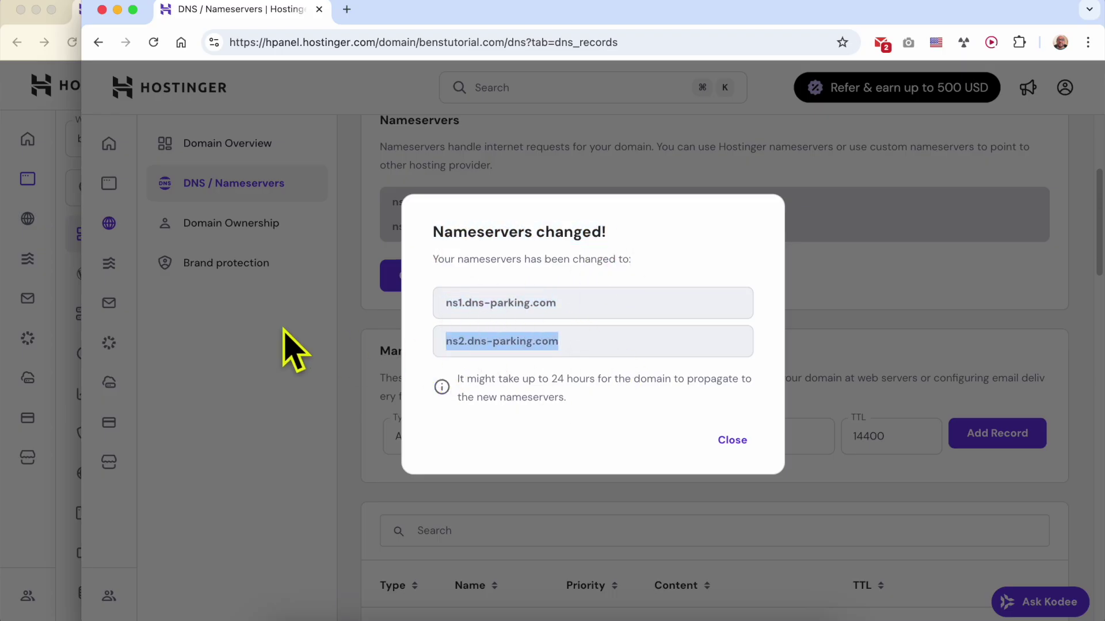
left_click(55, 293)
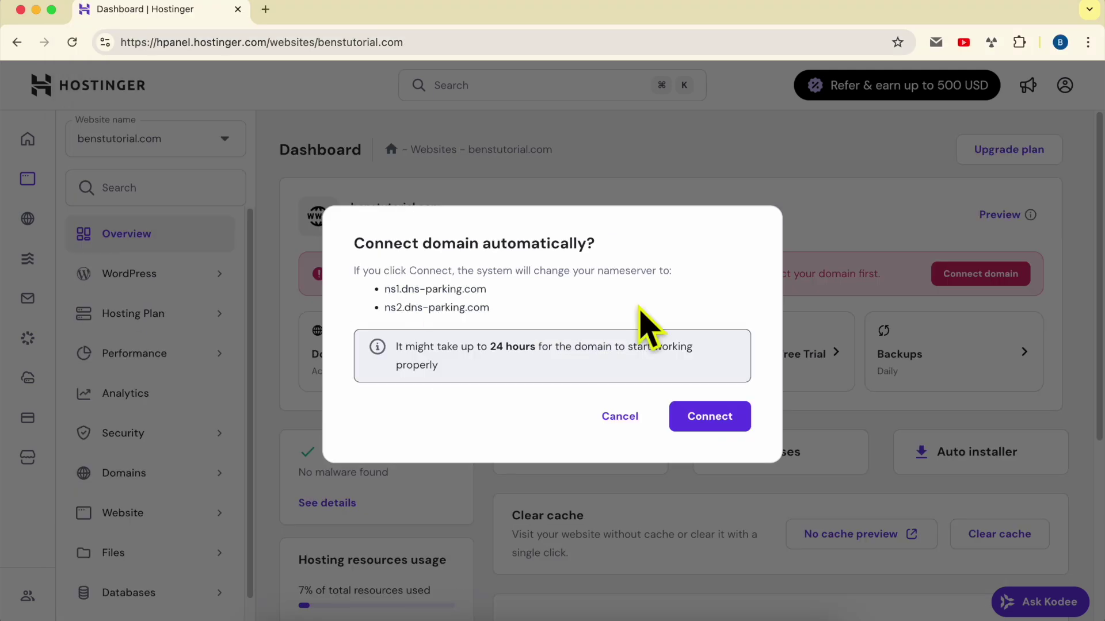
left_click_drag(486, 292, 350, 291)
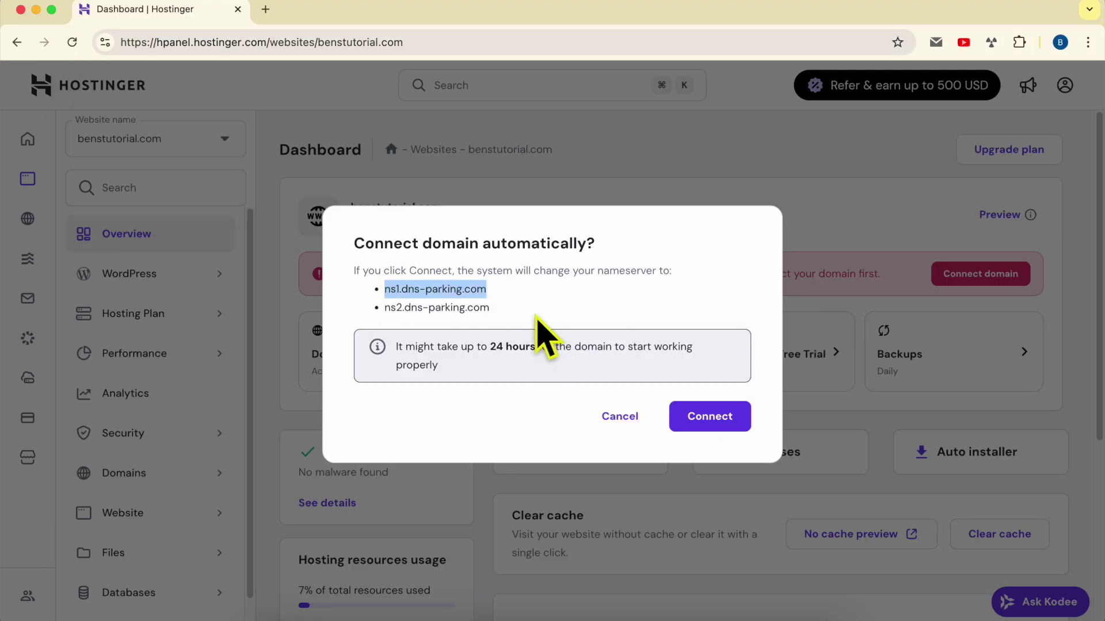
left_click_drag(532, 314, 382, 320)
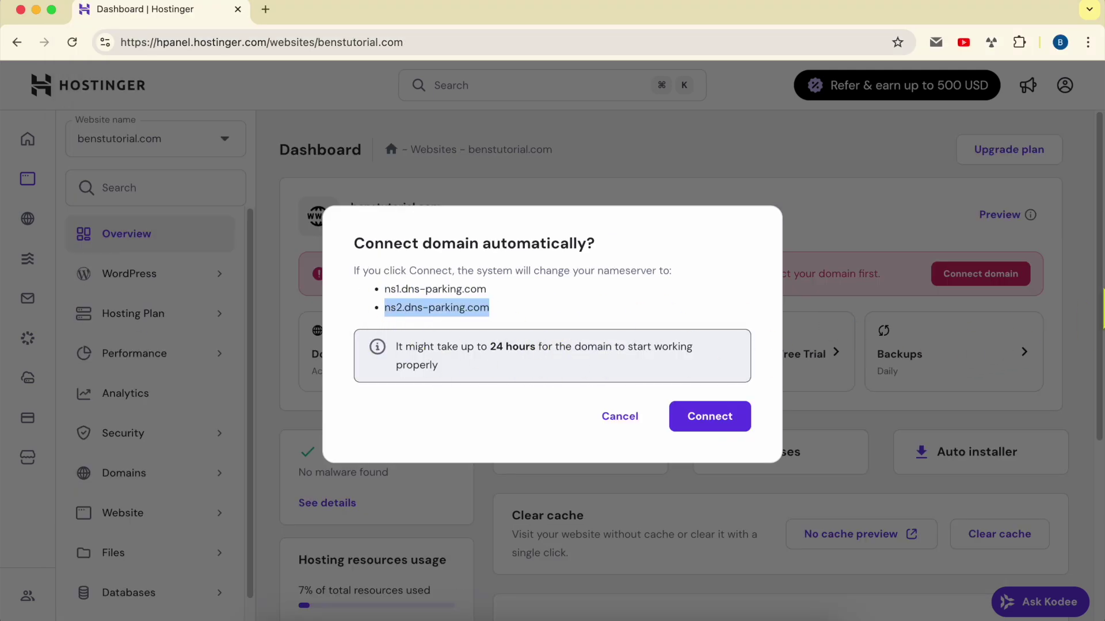
left_click_drag(1102, 293, 1071, 277)
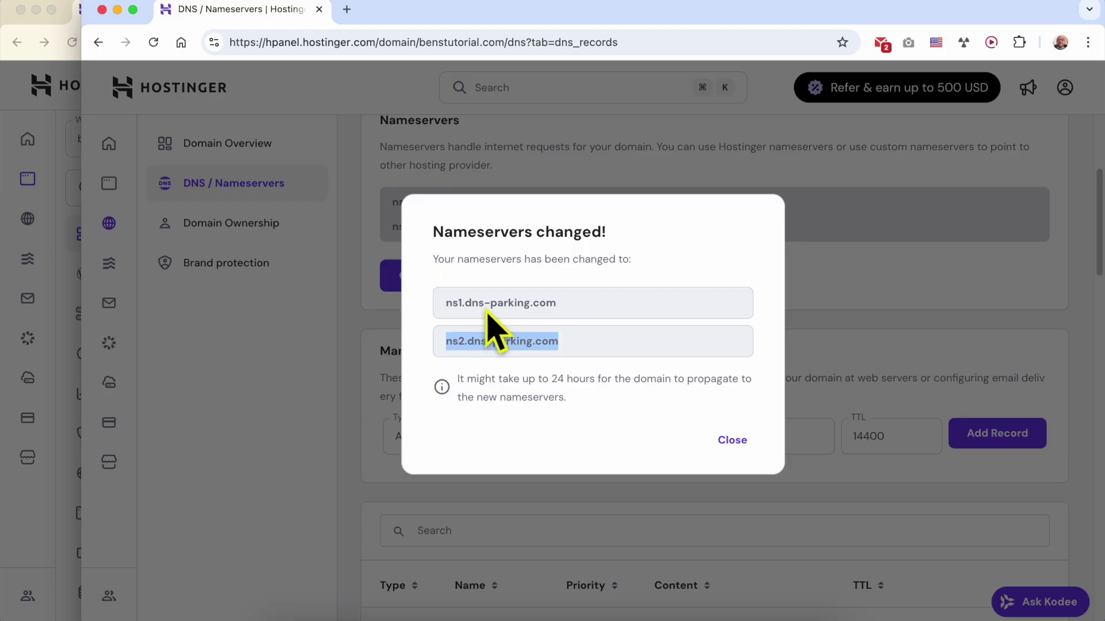
Review the propagation notice for the changed nameservers, and cancel the automatic domain connection dialog in the hosting account window.
left_click(694, 389)
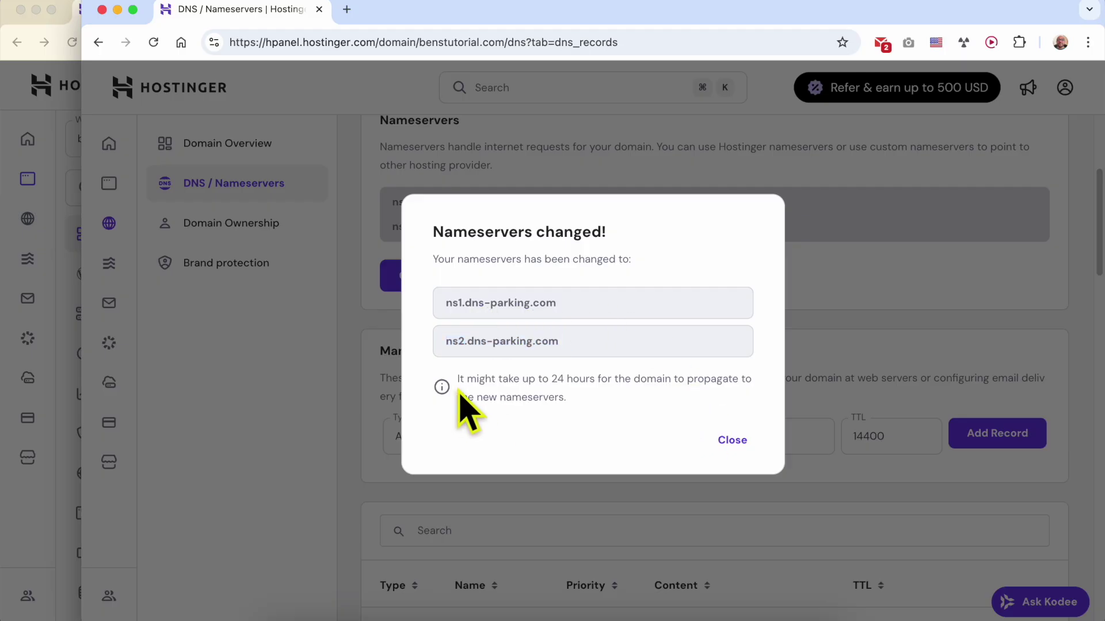
left_click_drag(459, 389, 639, 410)
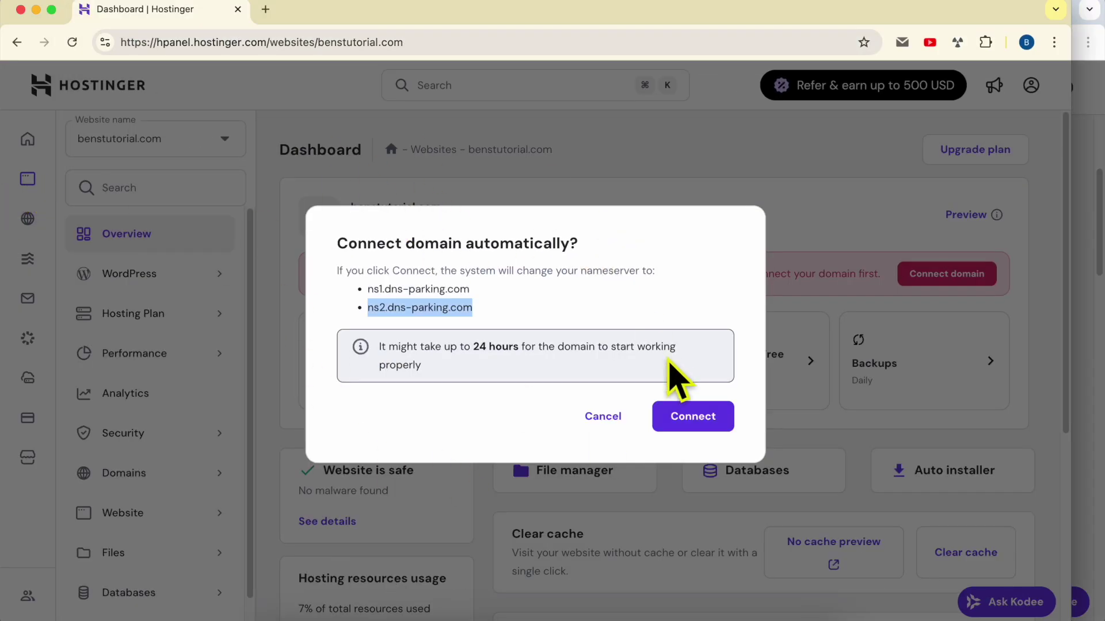
left_click(614, 426)
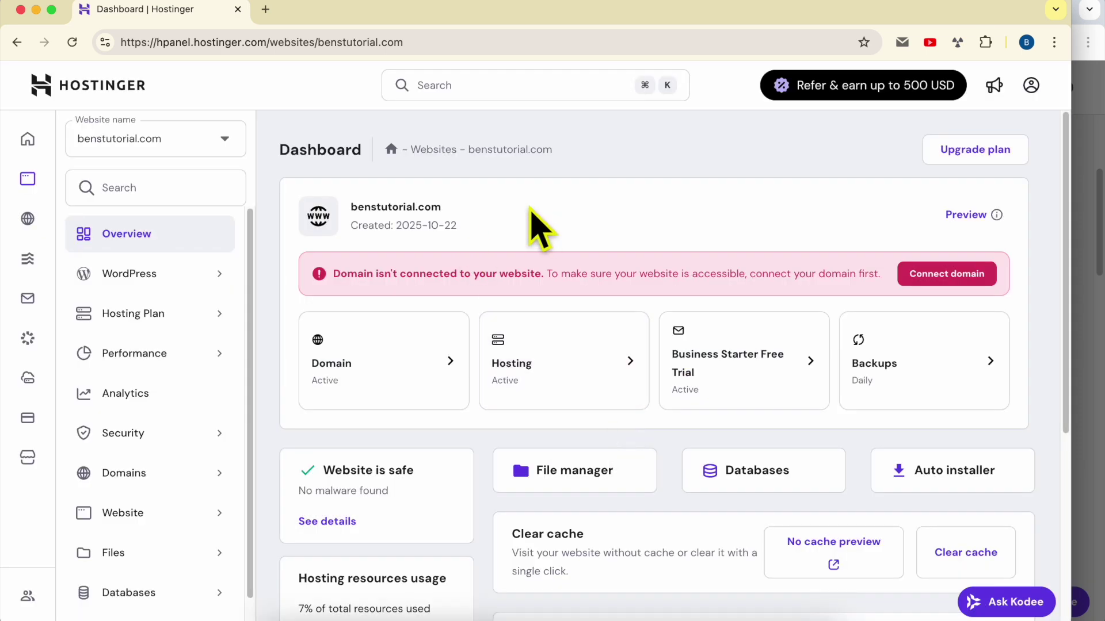
Open benstutorial.com in a new tab from the domain name on the website dashboard.
left_click_drag(450, 209, 352, 208)
right_click(391, 207)
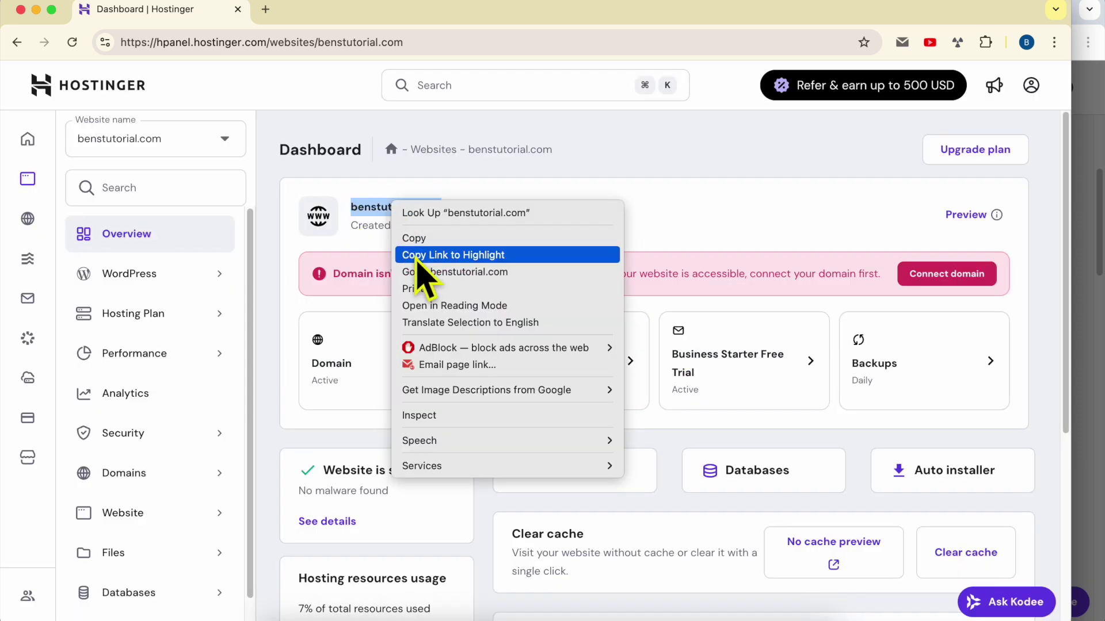
left_click(420, 271)
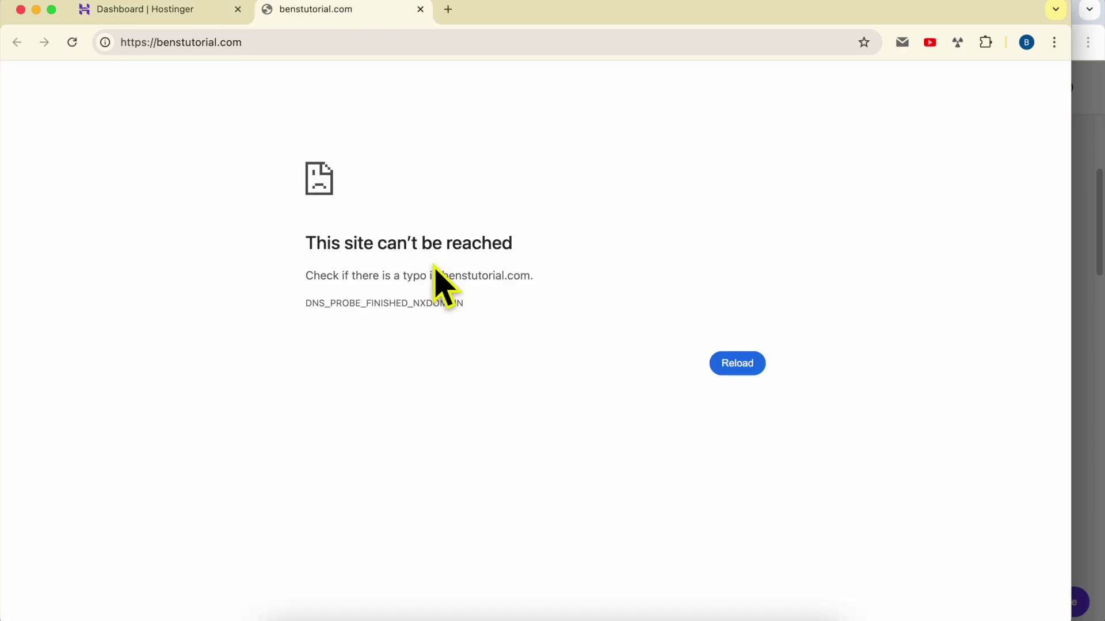
Examine the DNS error code on the benstutorial.com page and reload the page to recheck the domain.
left_click_drag(306, 311, 481, 316)
left_click(501, 309)
left_click_drag(306, 305, 328, 303)
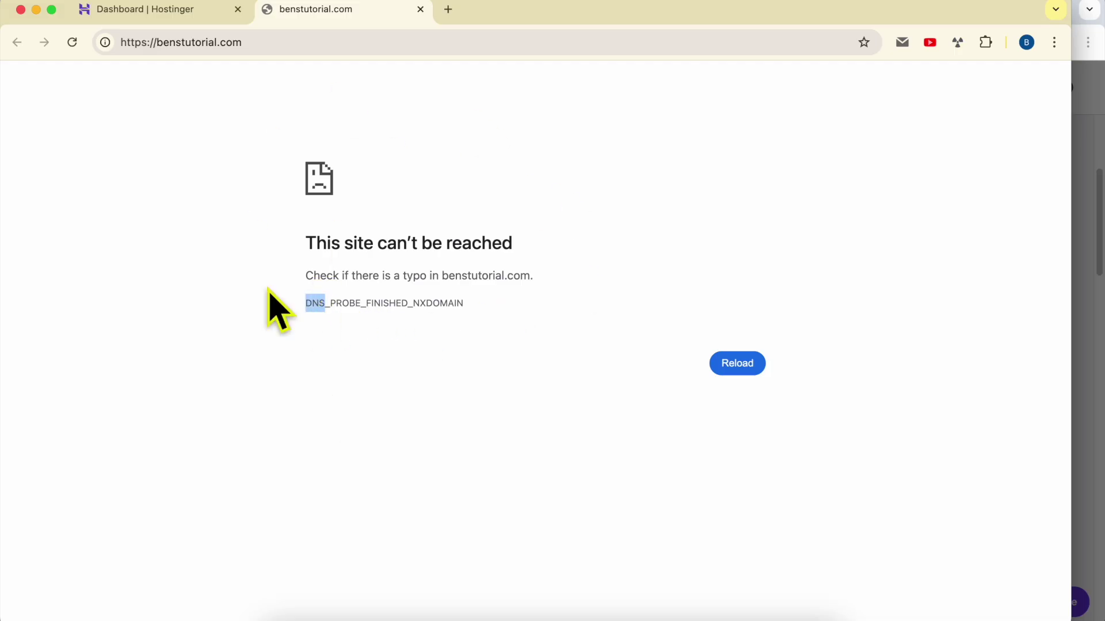
left_click(75, 43)
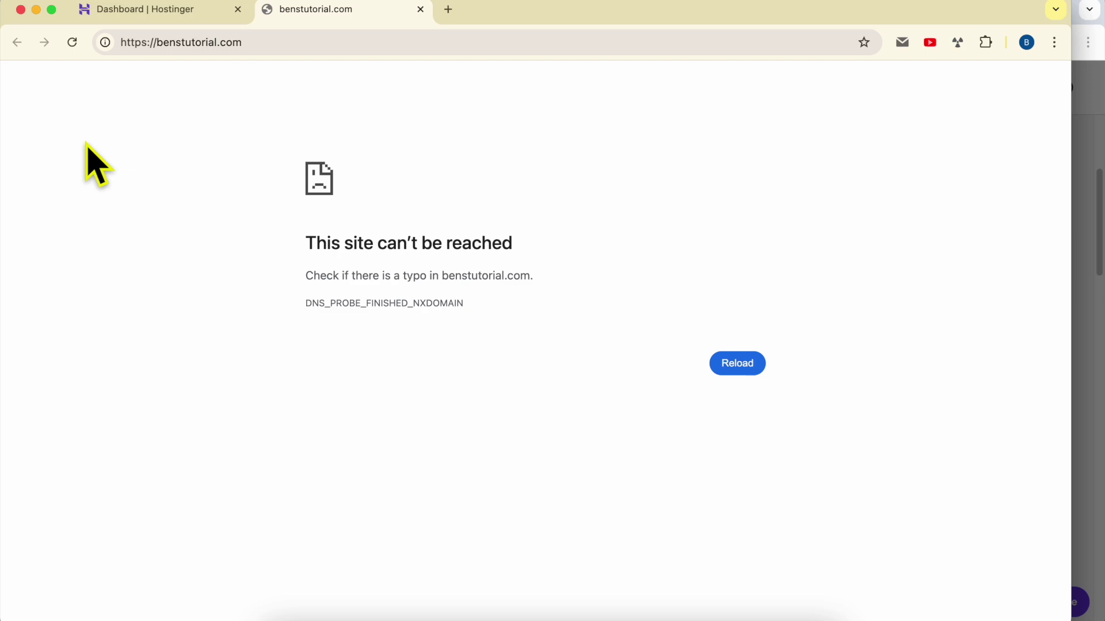
left_click(65, 50)
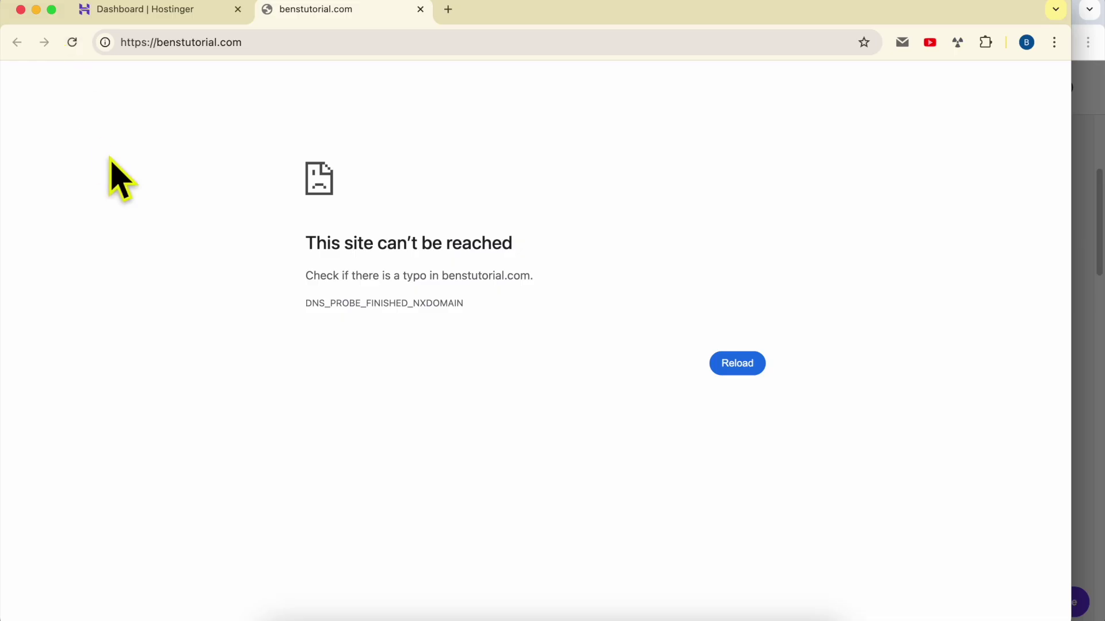
Switch back to the nameserver change confirmation in the other window and examine the stated propagation time.
left_click(1089, 204)
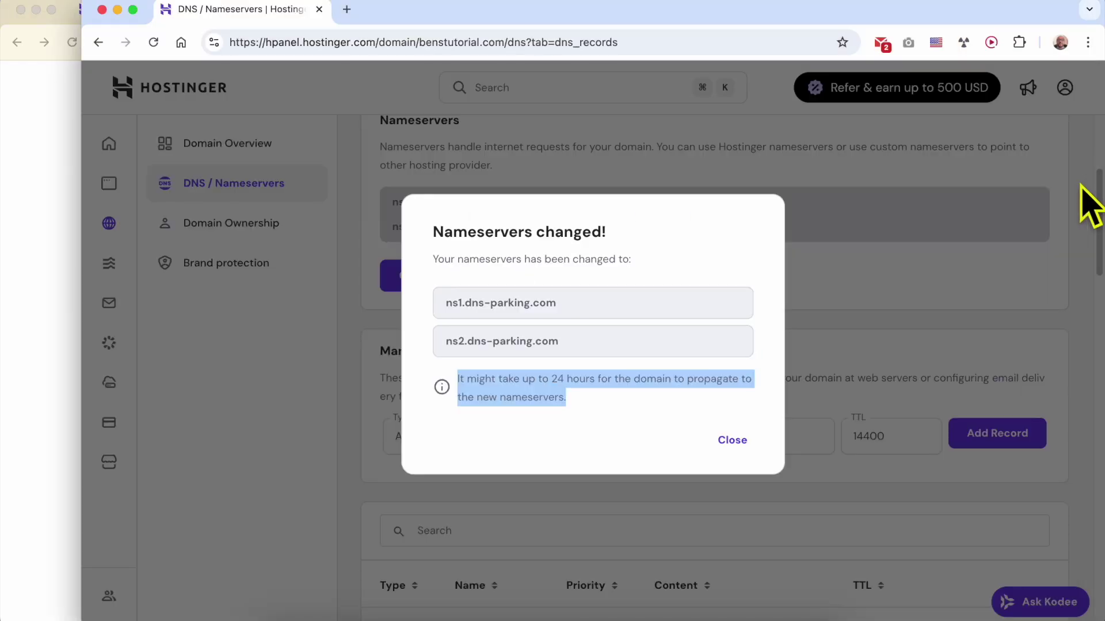
left_click(556, 381)
left_click_drag(551, 382, 523, 381)
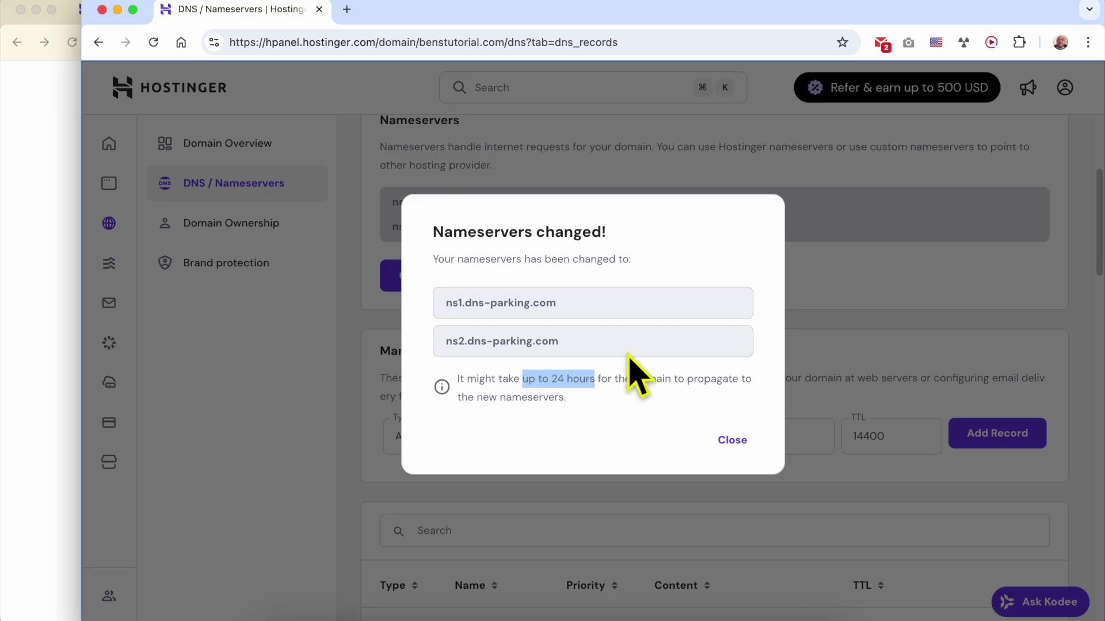
left_click(650, 377)
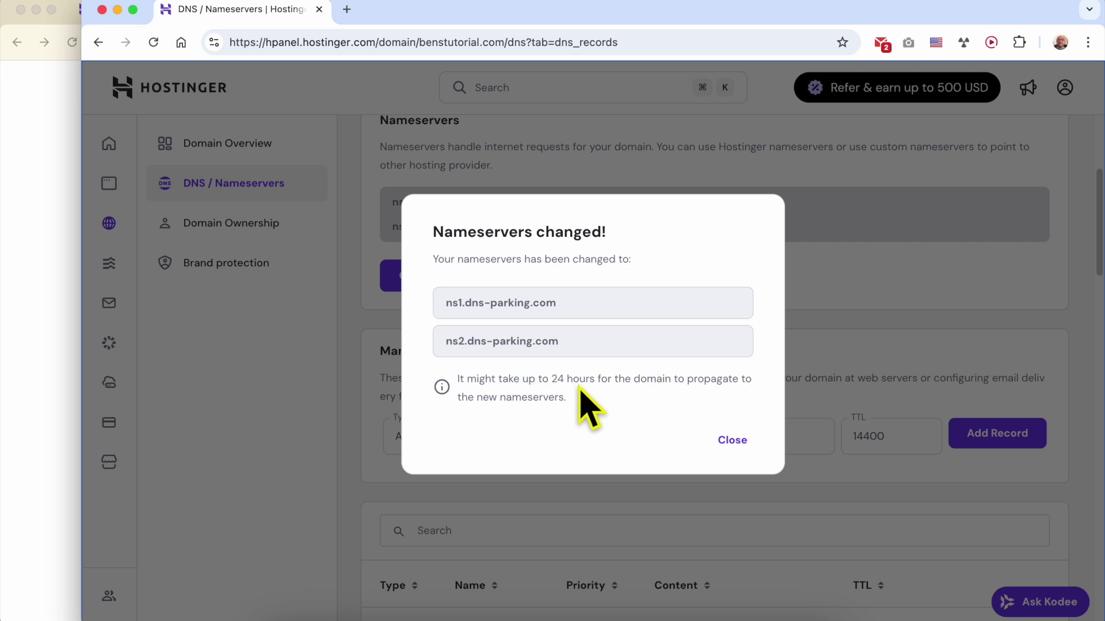
Return to the hosting dashboard tab, log in to Porkbun with the prefilled credentials, and widen the Porkbun window.
left_click(9, 201)
left_click(179, 13)
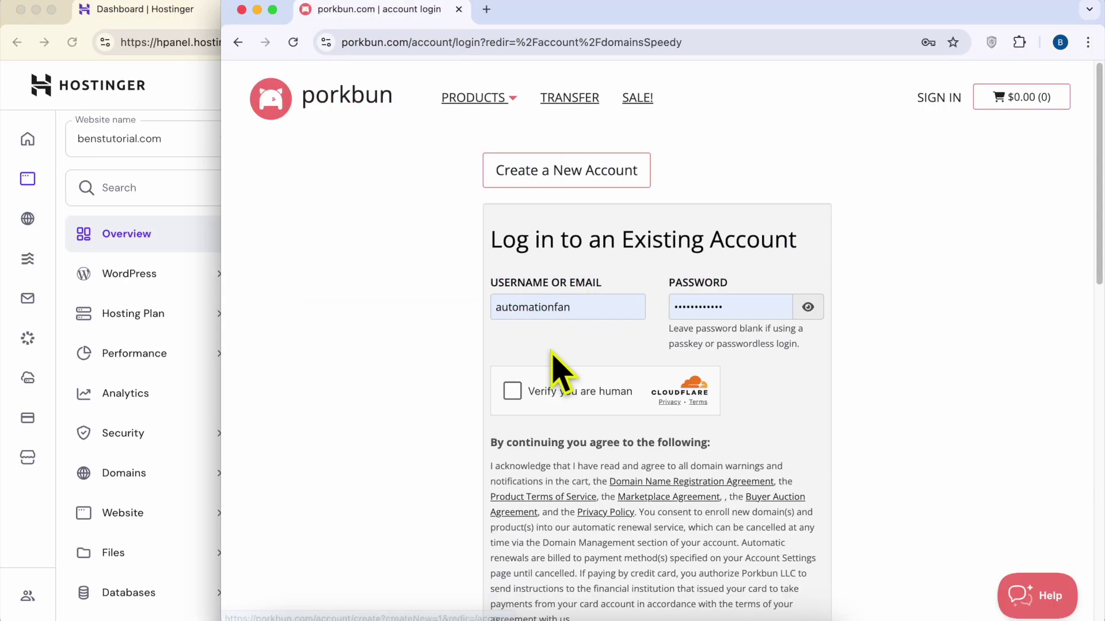
left_click(554, 390)
scroll(597, 333, "down", 8)
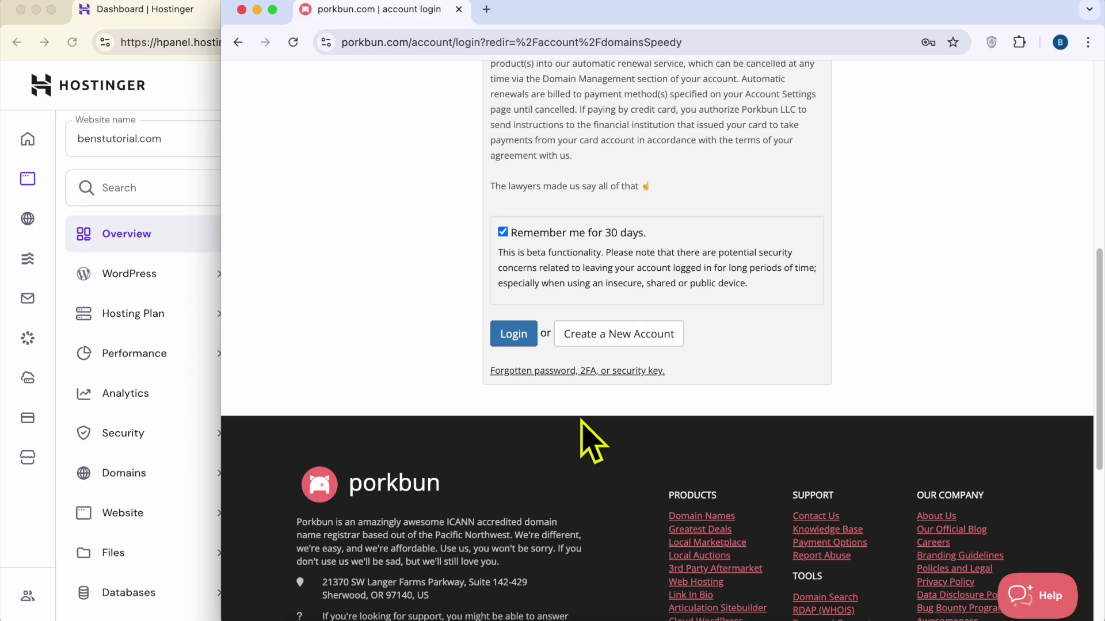
left_click(515, 335)
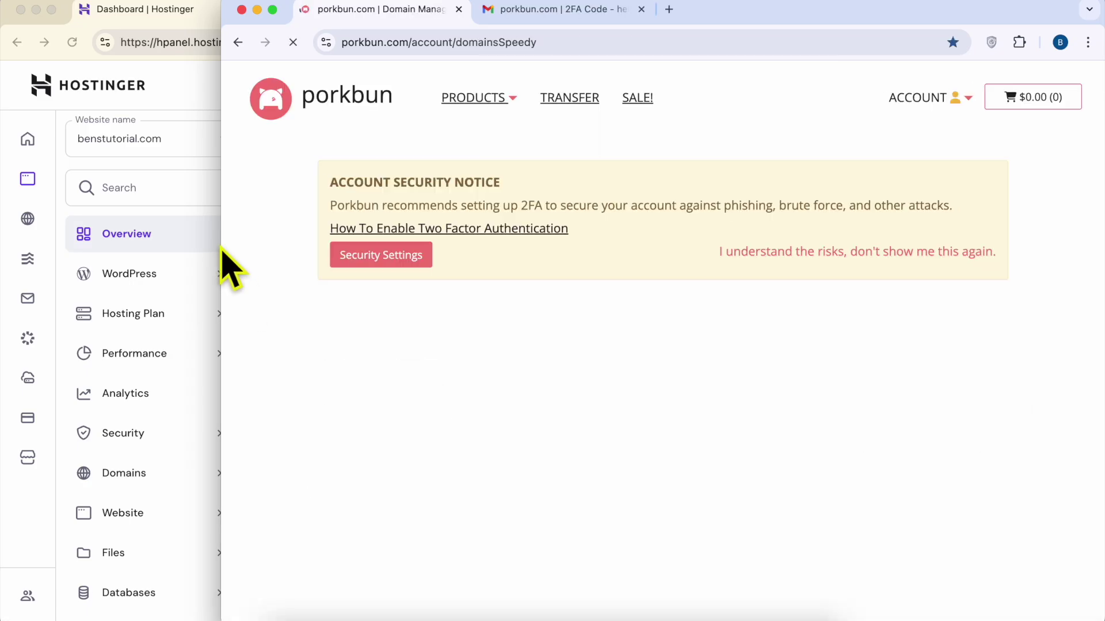
left_click_drag(222, 248, 15, 247)
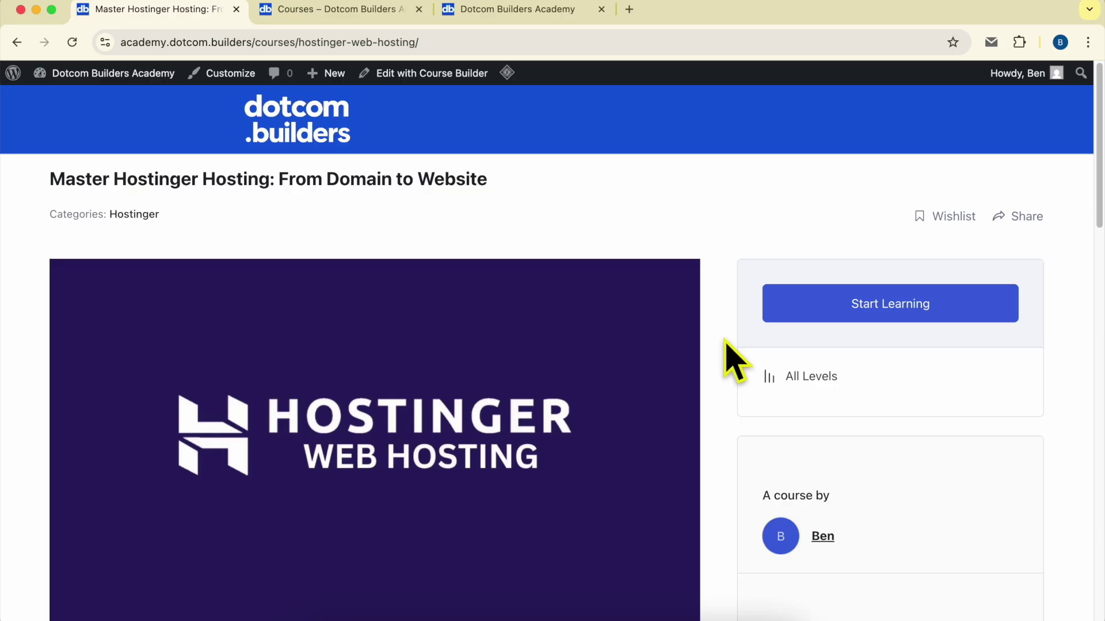
Examine the Master Hostinger Hosting course page, expanding its course content sections through File Manager, Databases & Backups.
scroll(726, 345, "down", 15)
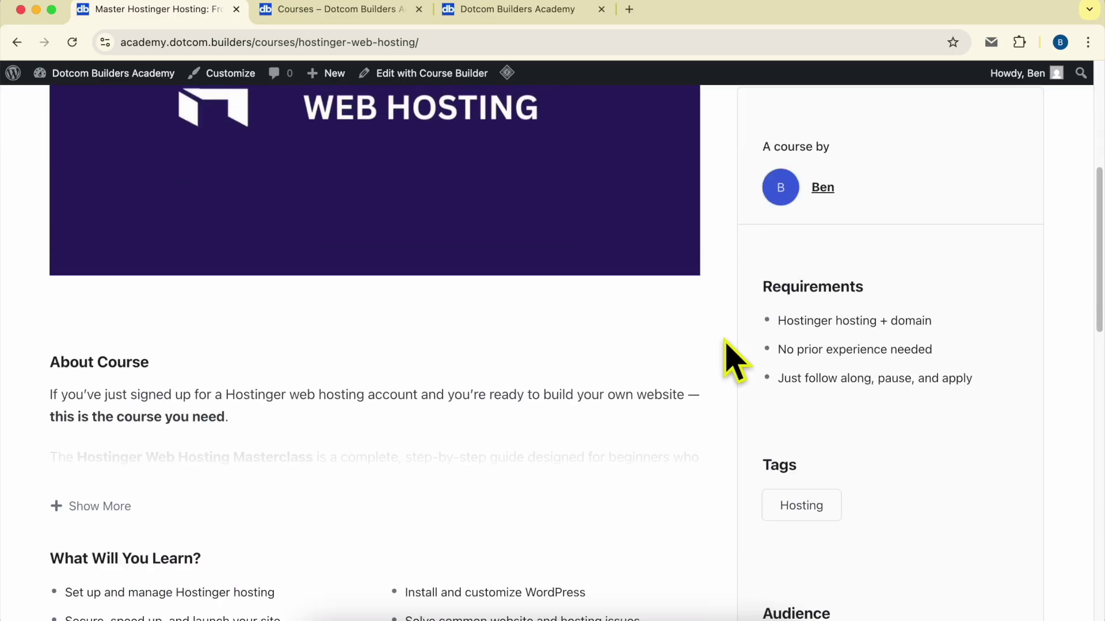
scroll(680, 345, "down", 1)
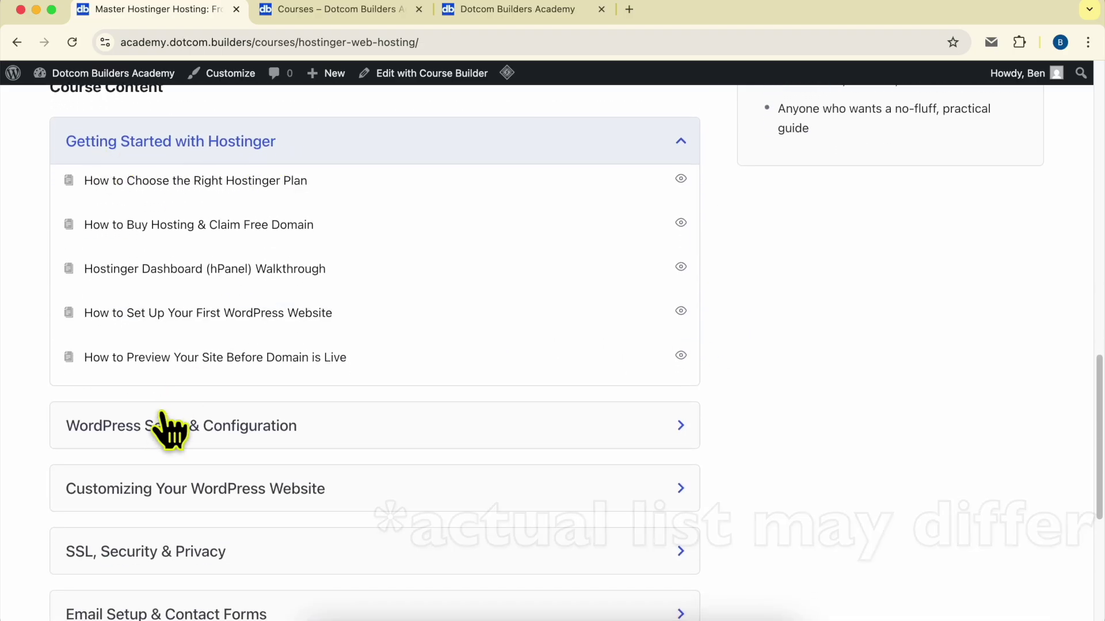
left_click(147, 427)
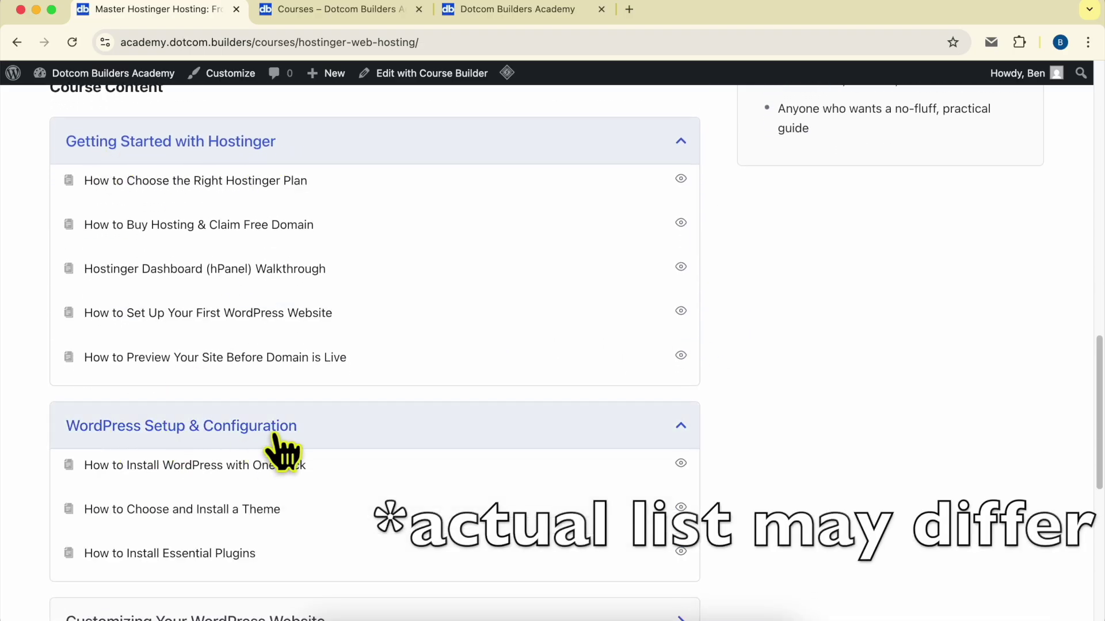
scroll(282, 451, "down", 7)
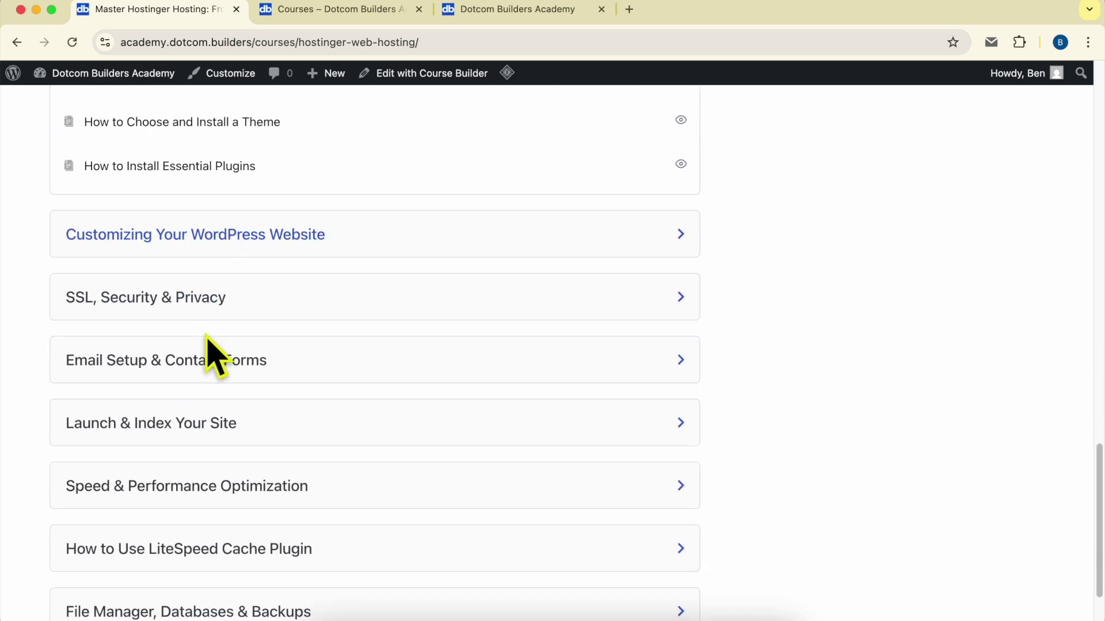
left_click(247, 233)
left_click(203, 325)
scroll(236, 403, "down", 3)
left_click(154, 269)
left_click(192, 340)
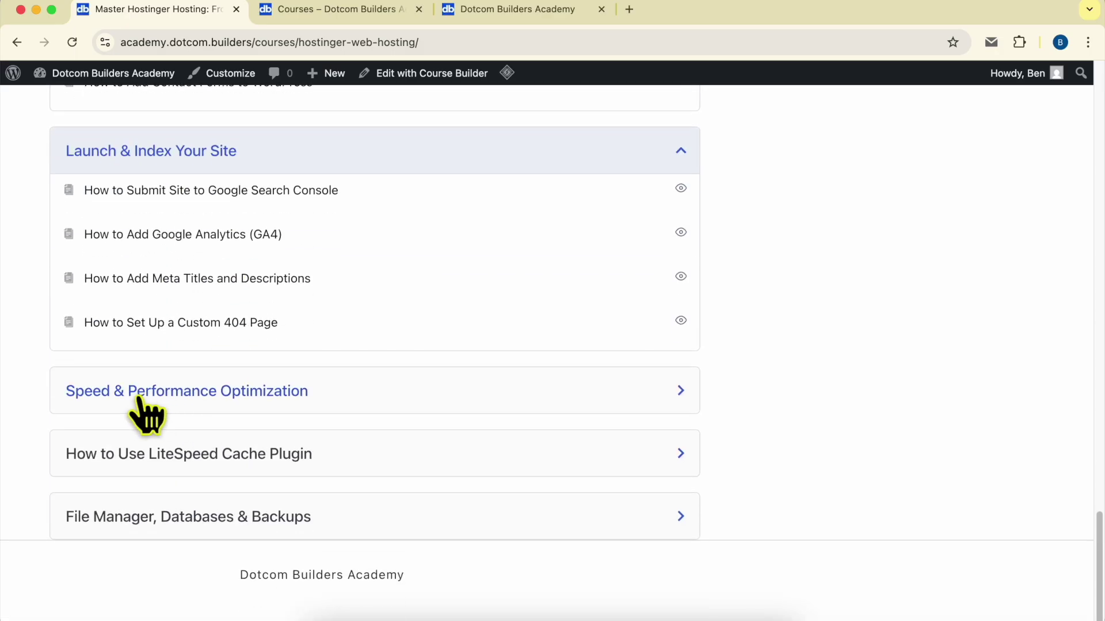
left_click(192, 393)
left_click(221, 396)
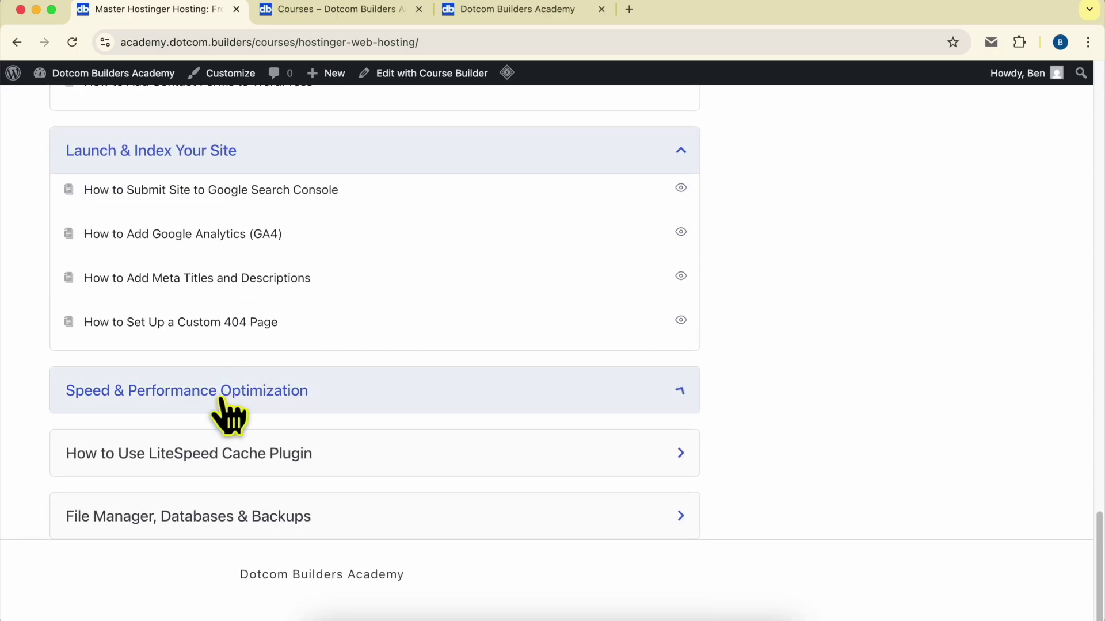
left_click(223, 393)
left_click(218, 458)
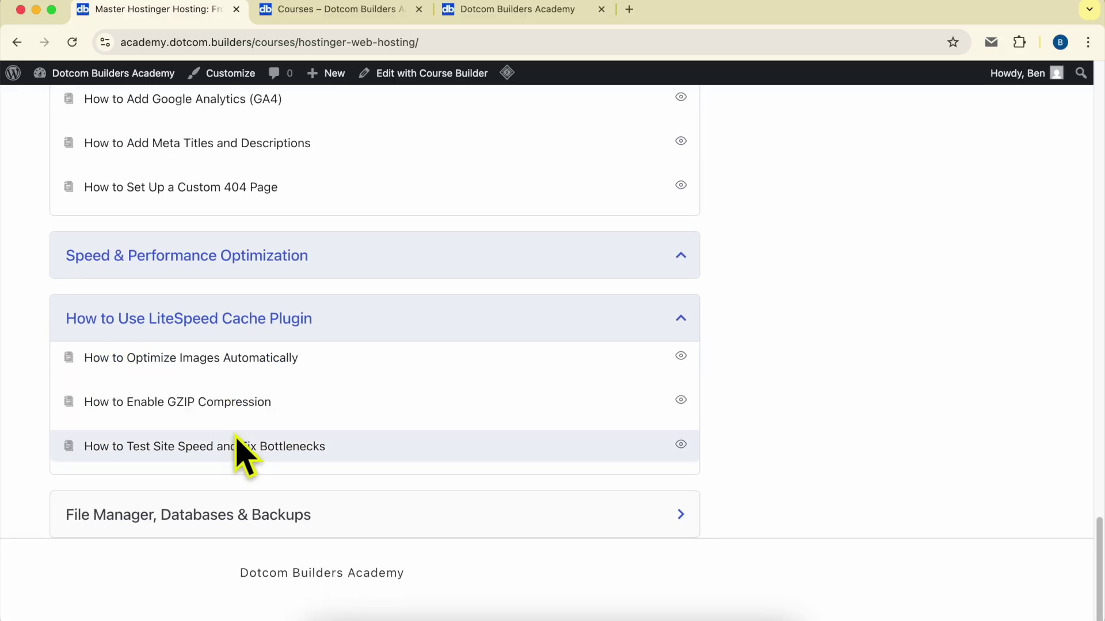
left_click(196, 518)
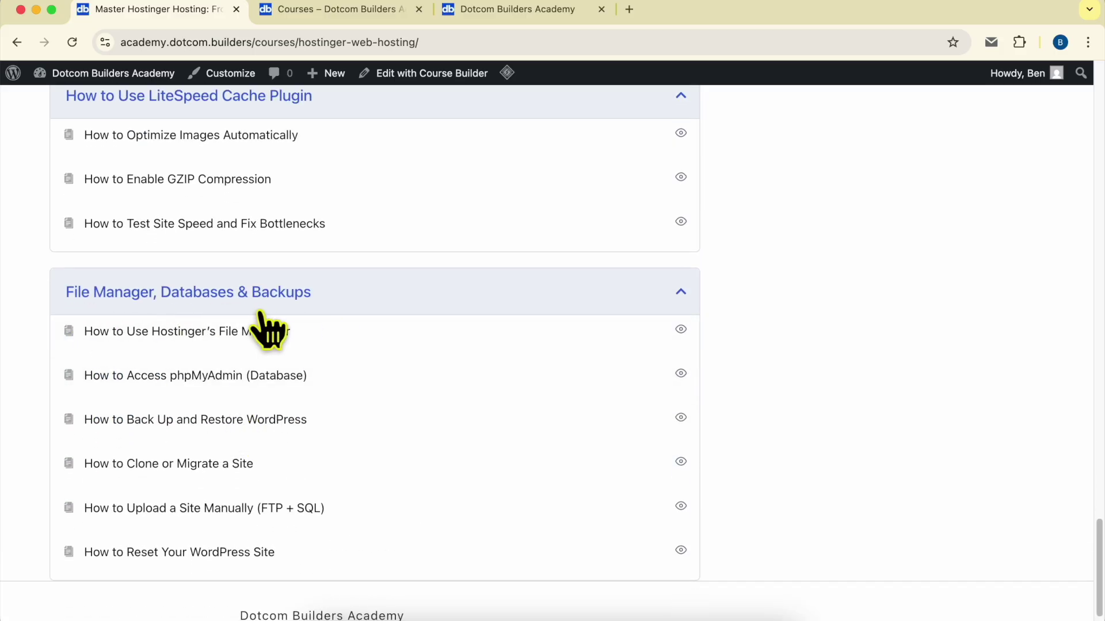
scroll(471, 438, "up", 15)
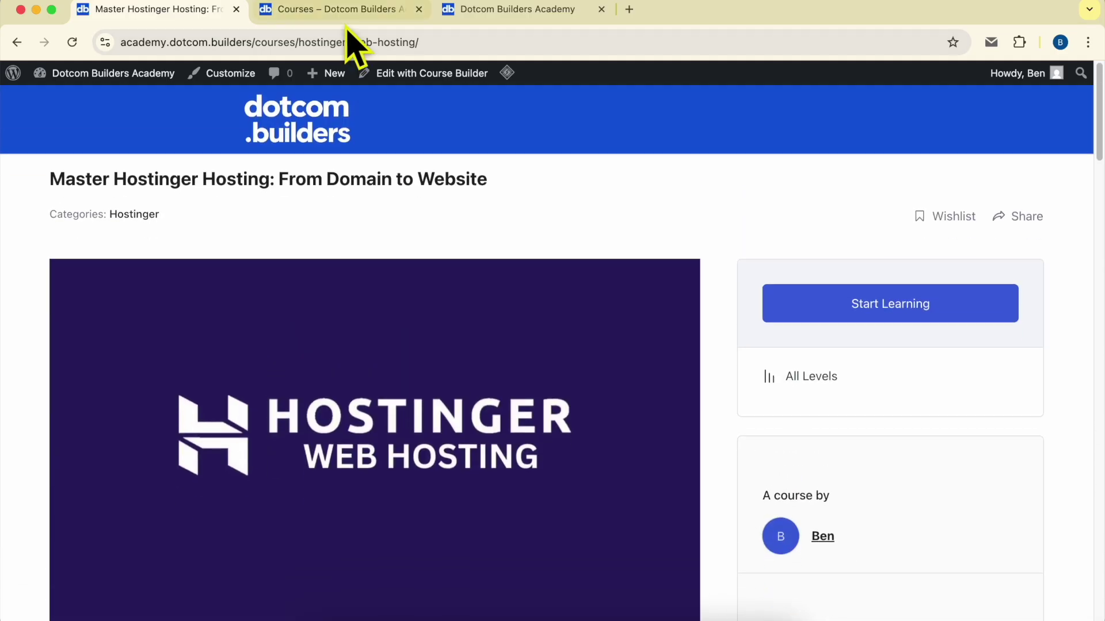
Look through the Dotcom Builders Academy course catalogue and its sign-up page.
left_click(346, 9)
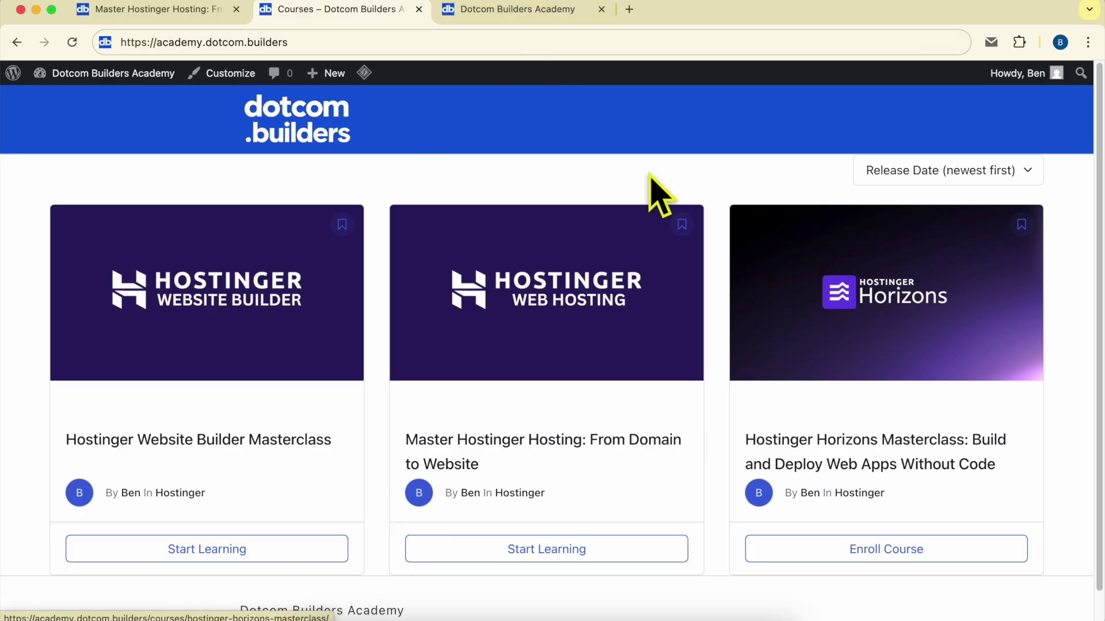
left_click(475, 18)
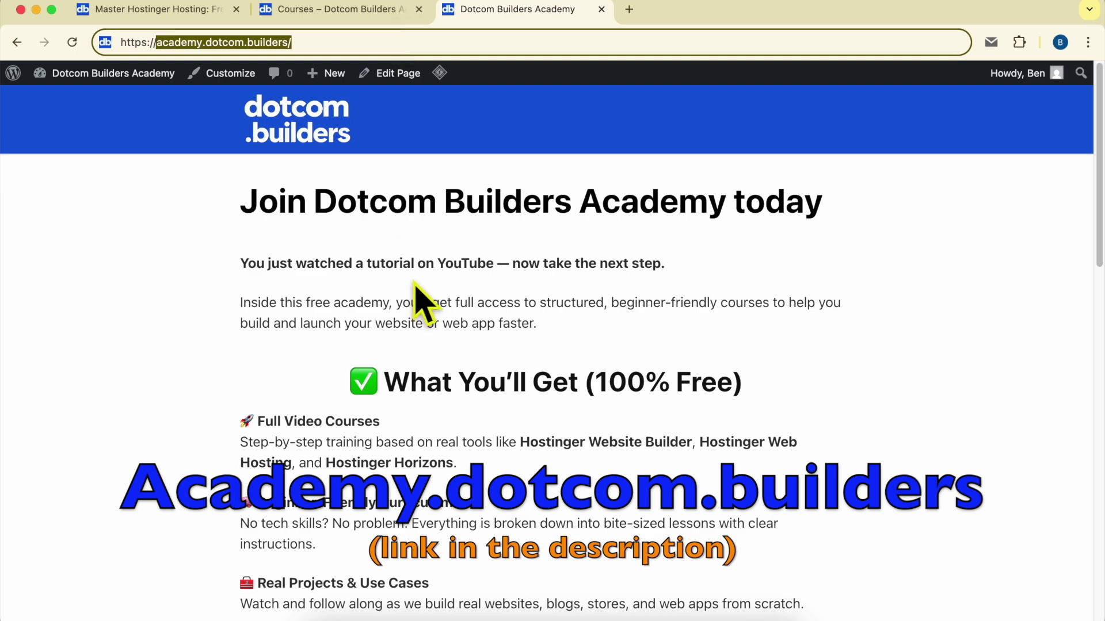
scroll(547, 296, "down", 7)
scroll(541, 279, "down", 8)
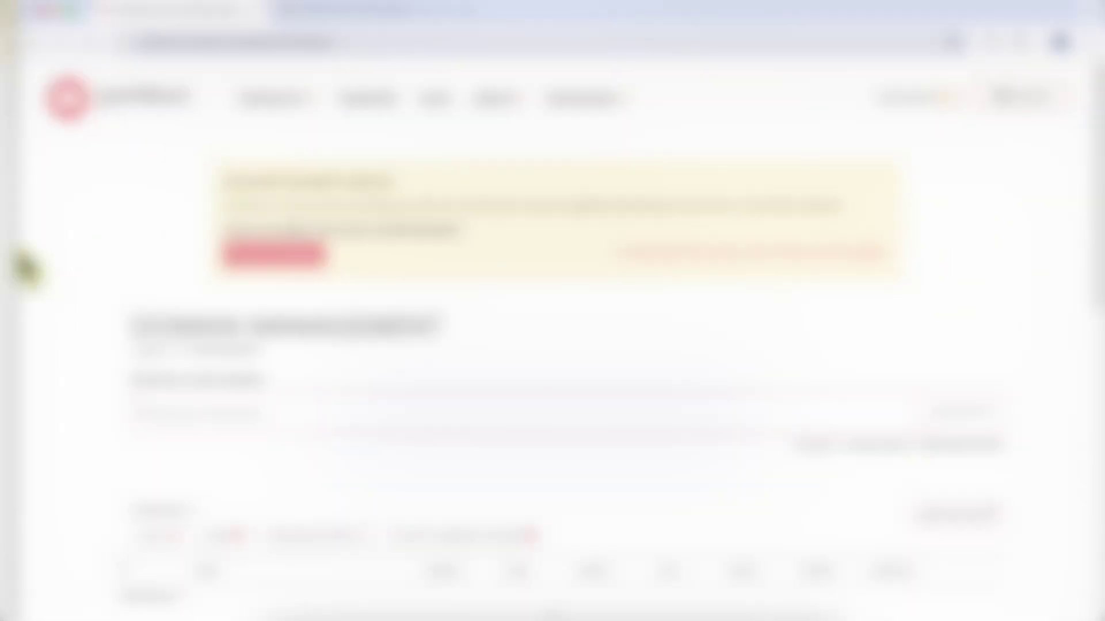
Find automation.fan in Porkbun's domain management list and examine its details, including the nameservers.
scroll(377, 446, "down", 3)
mouse_move(217, 473)
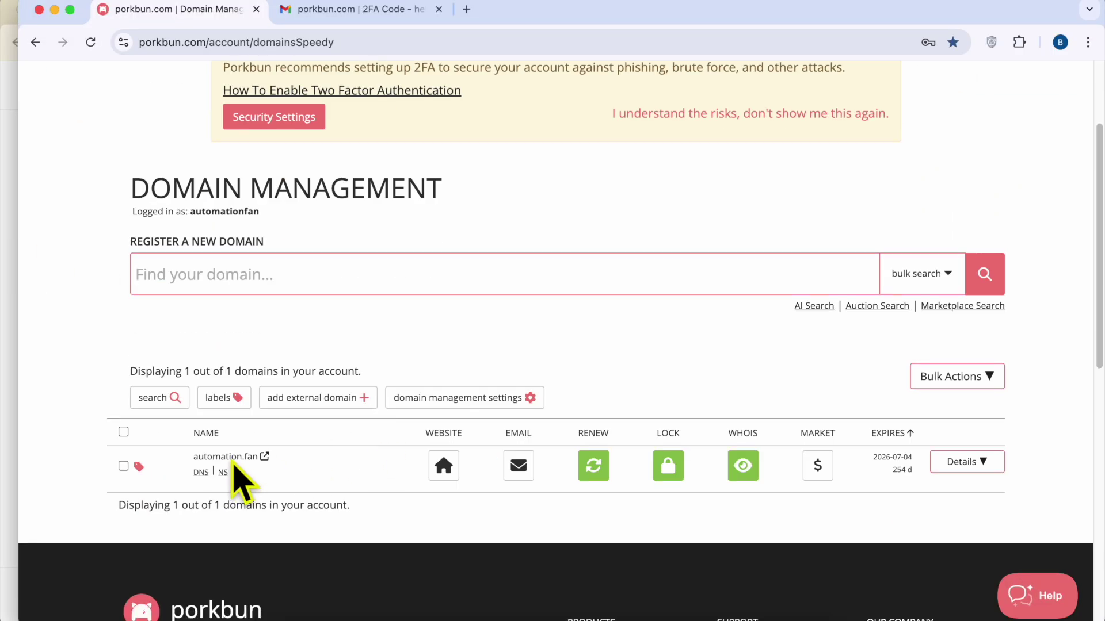
left_click(8, 343)
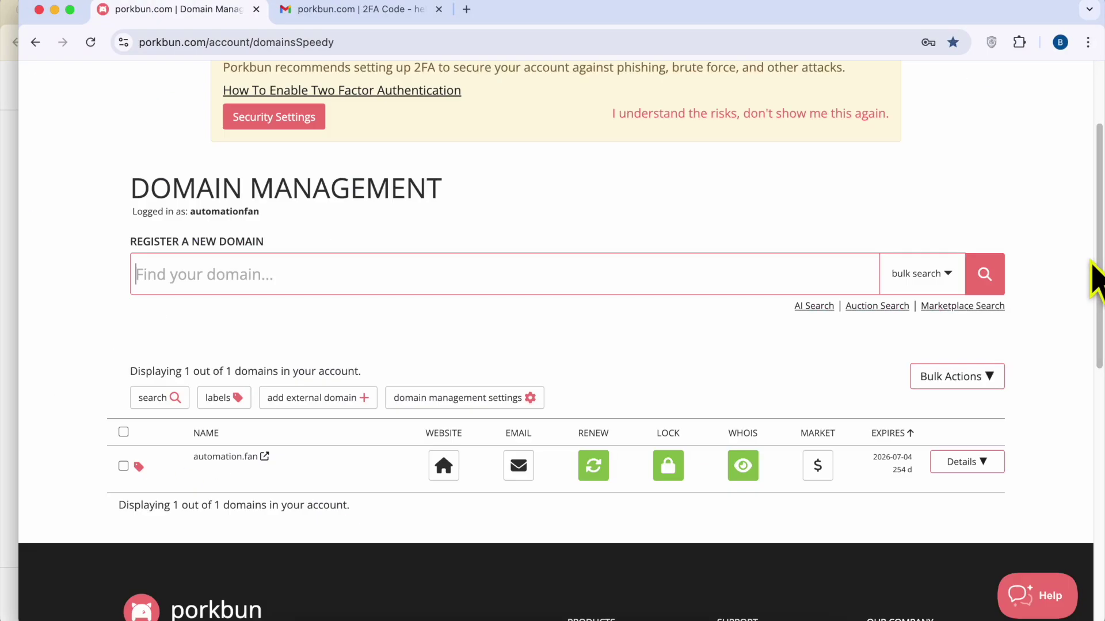
left_click(1097, 282)
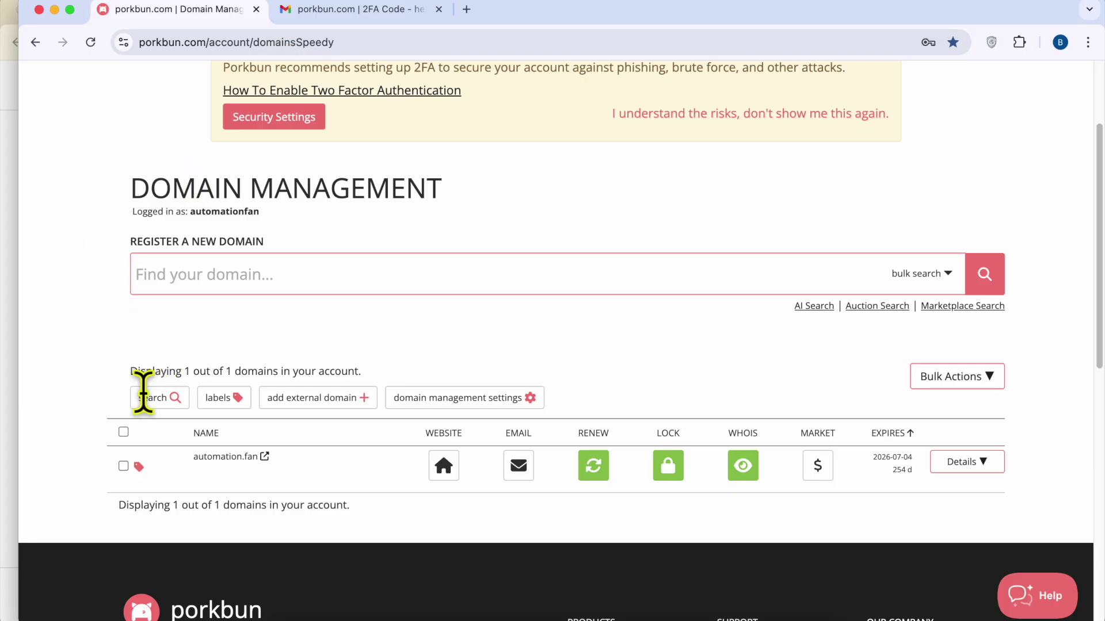
mouse_move(230, 482)
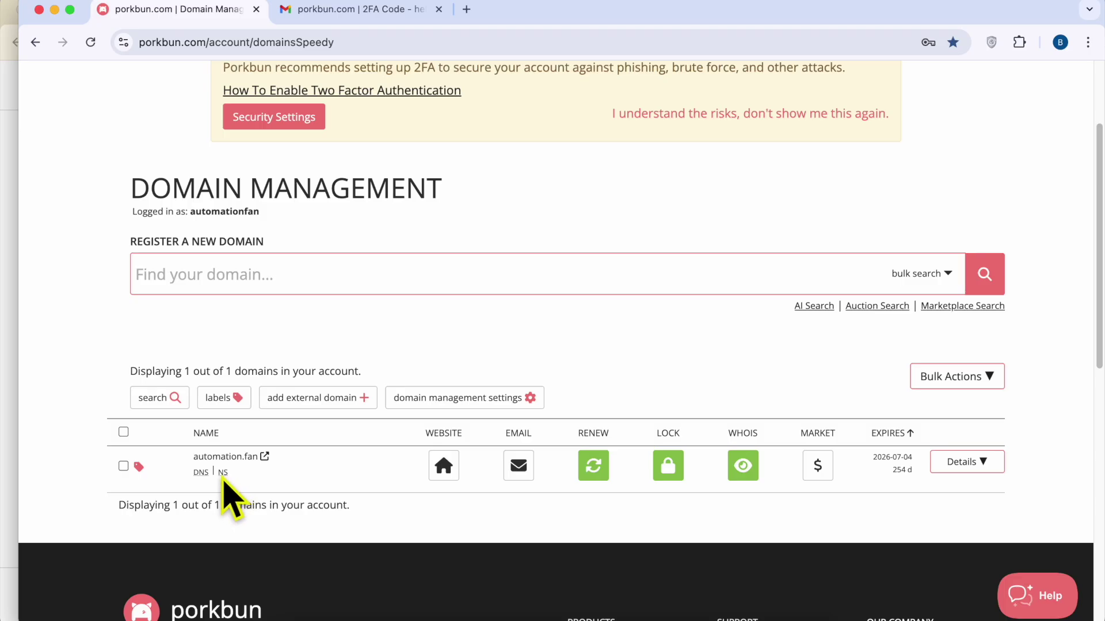
left_click(991, 465)
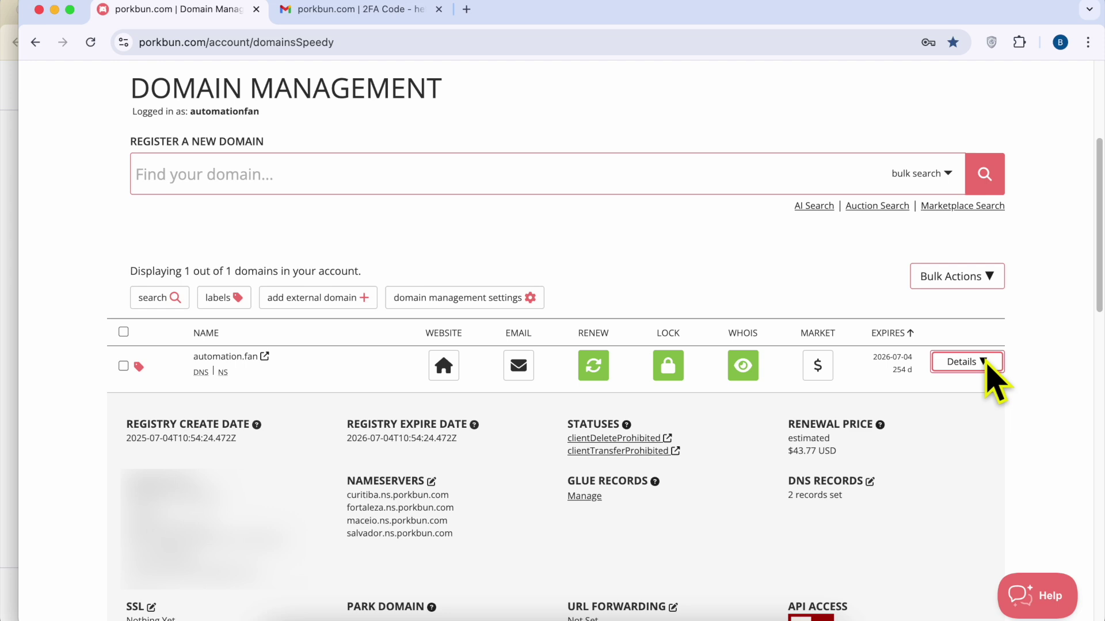
left_click(944, 371)
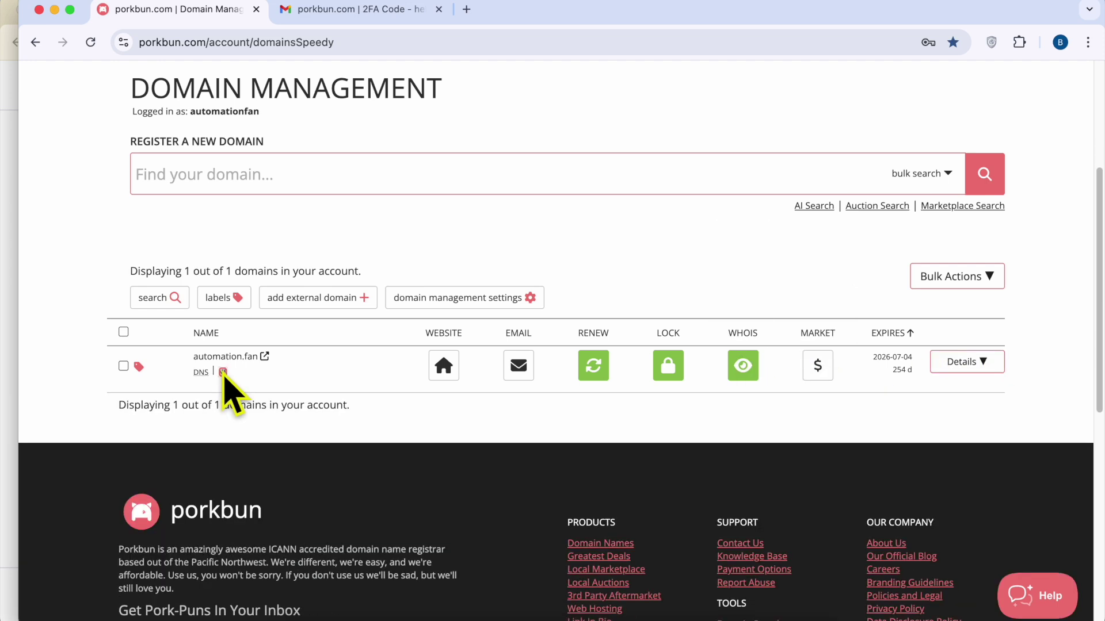
Open the authoritative nameserver editor for automation.fan and copy ns1.dns-parking.com from Hostinger's domain connection dialog.
left_click(223, 373)
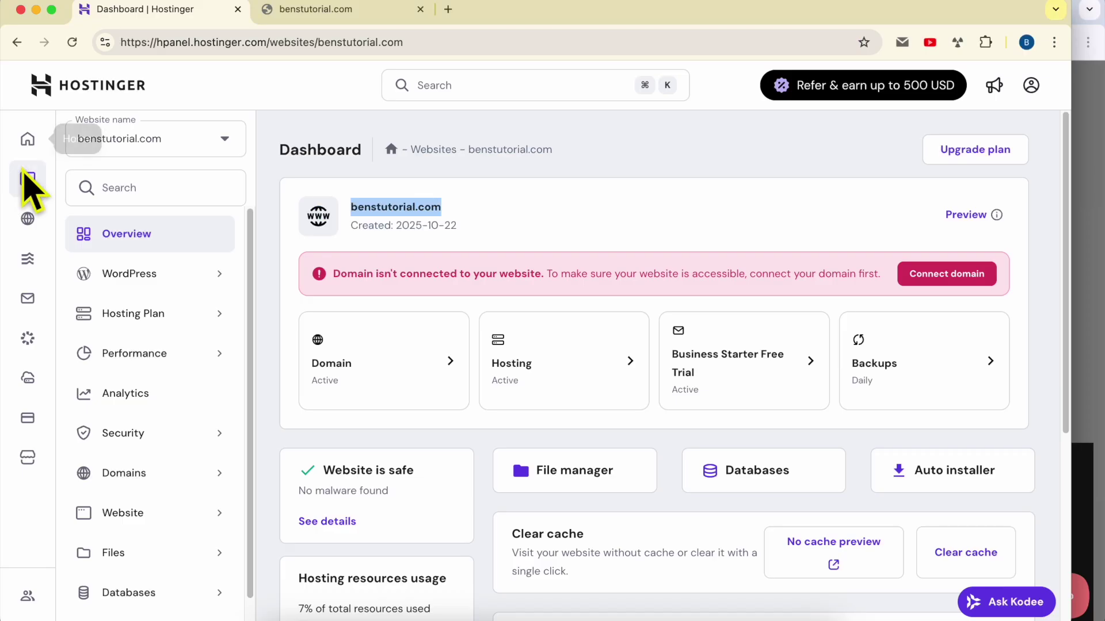
left_click(918, 279)
double_click(415, 290)
right_click(416, 290)
left_click(428, 321)
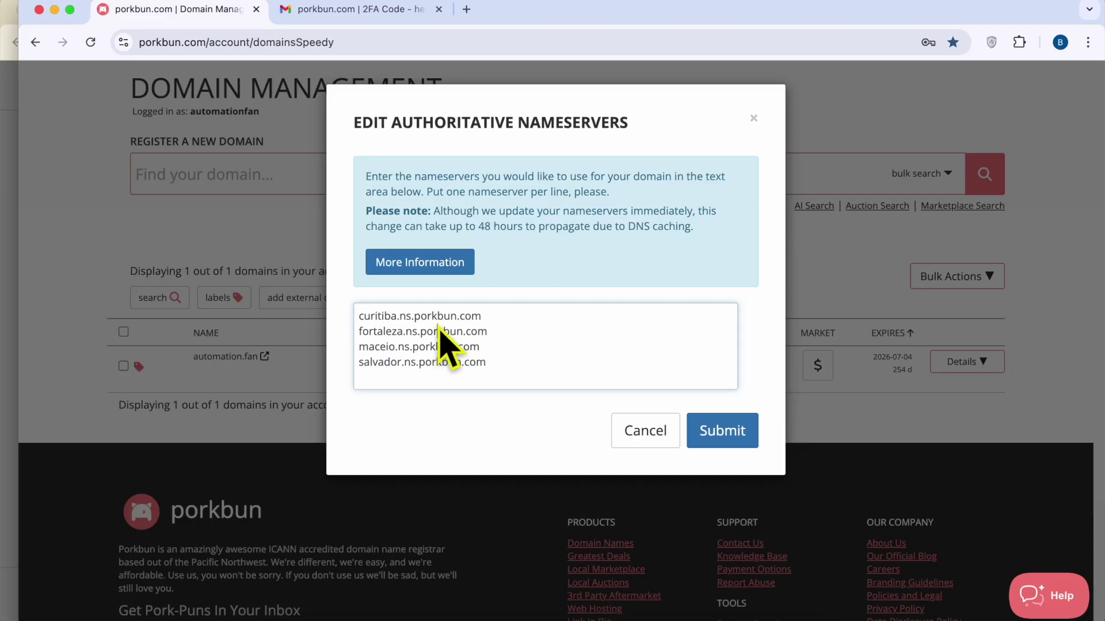
Replace all existing authoritative nameservers for automation.fan with the copied Hostinger nameserver ns1.dns-parking.com.
triple_click(440, 332)
left_click_drag(537, 383, 284, 292)
key("BackSpace")
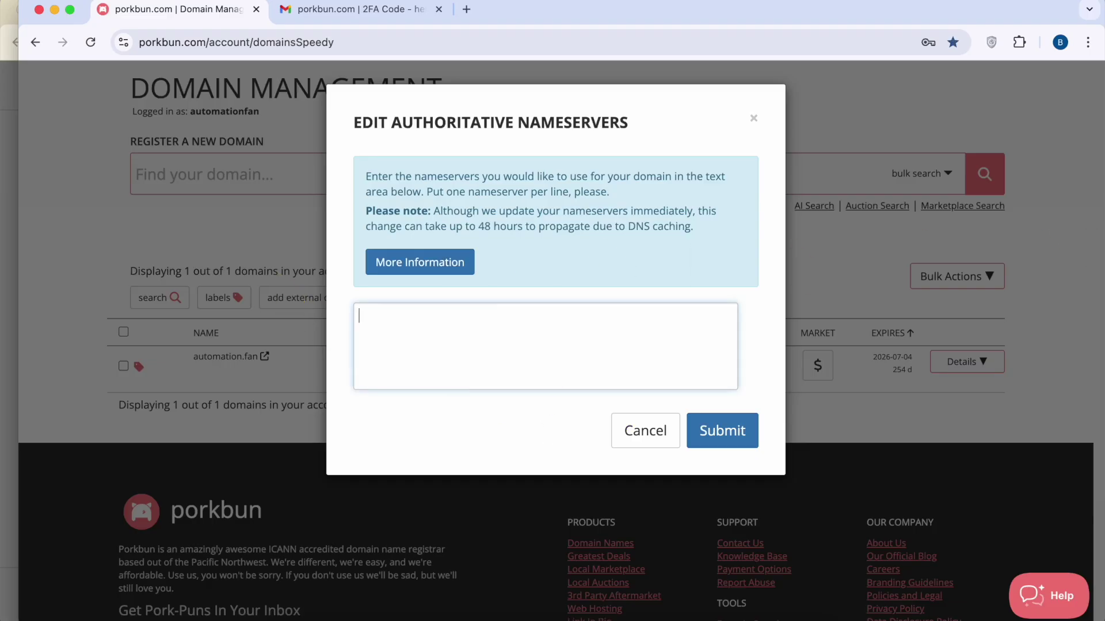
right_click(460, 348)
left_click(467, 384)
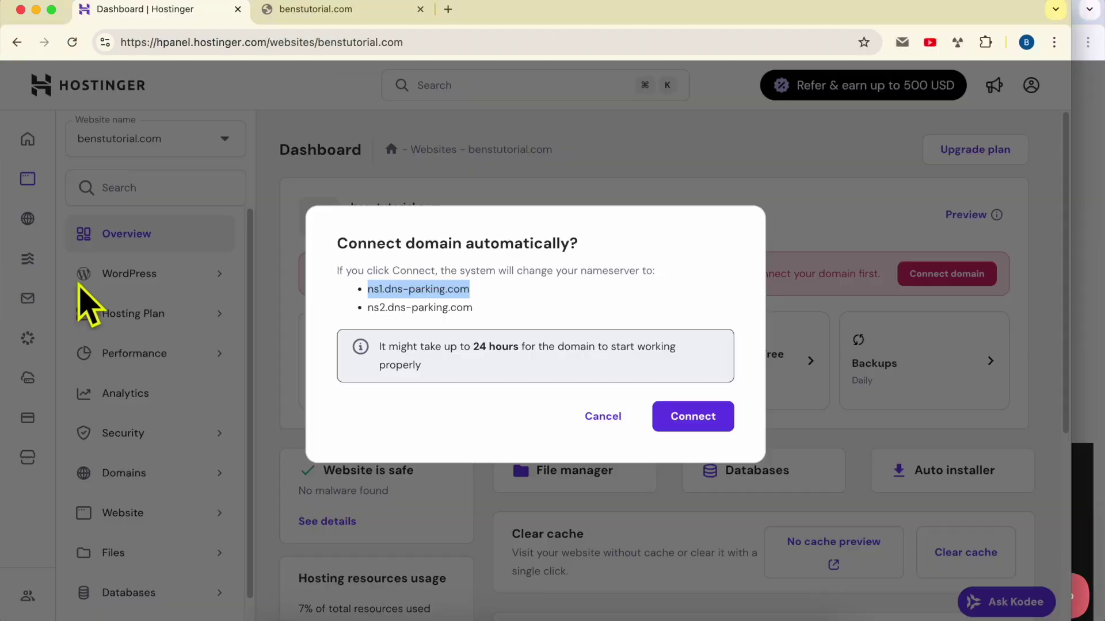
Copy ns2.dns-parking.com from Hostinger's domain connection dialog and add it on its own line below ns1.dns-parking.com in Porkbun's nameserver editor.
left_click_drag(473, 308, 368, 305)
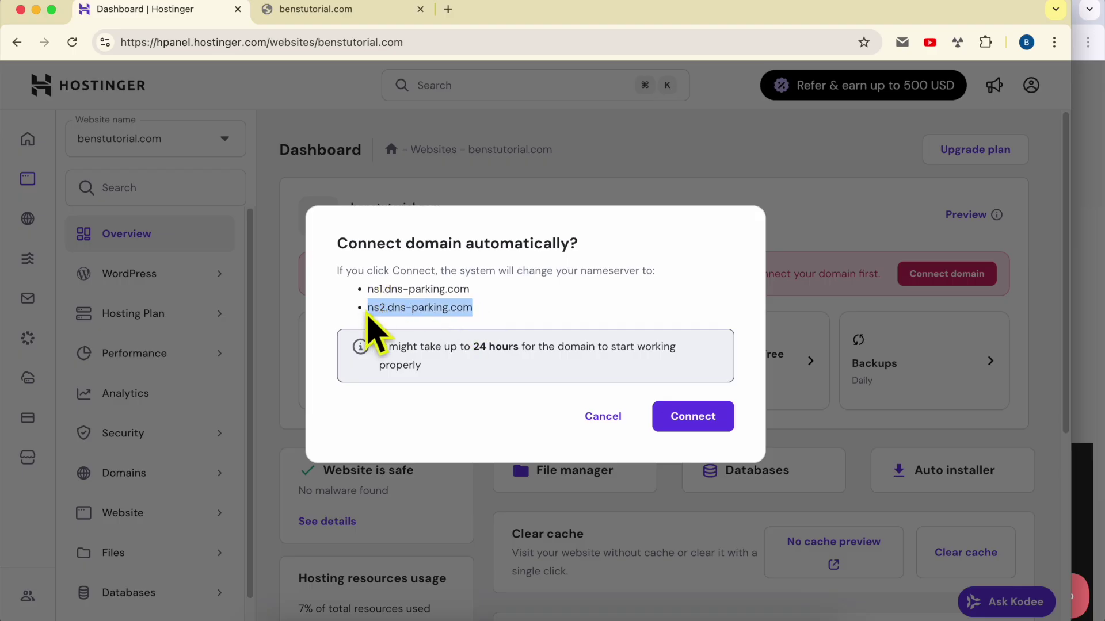
right_click(410, 314)
left_click(431, 346)
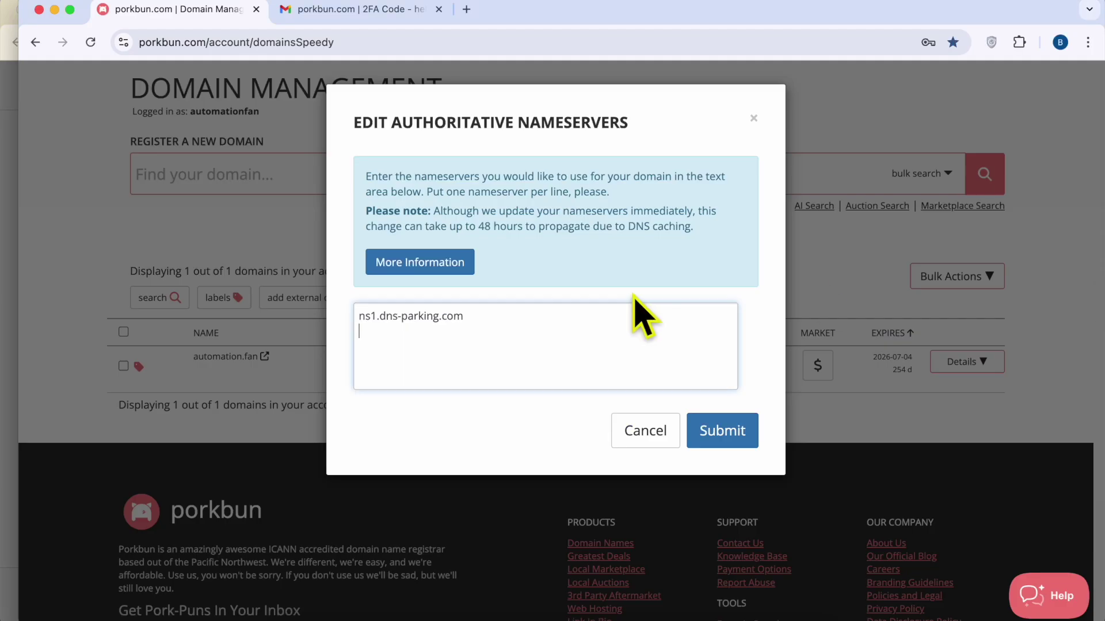
right_click(435, 344)
left_click(459, 382)
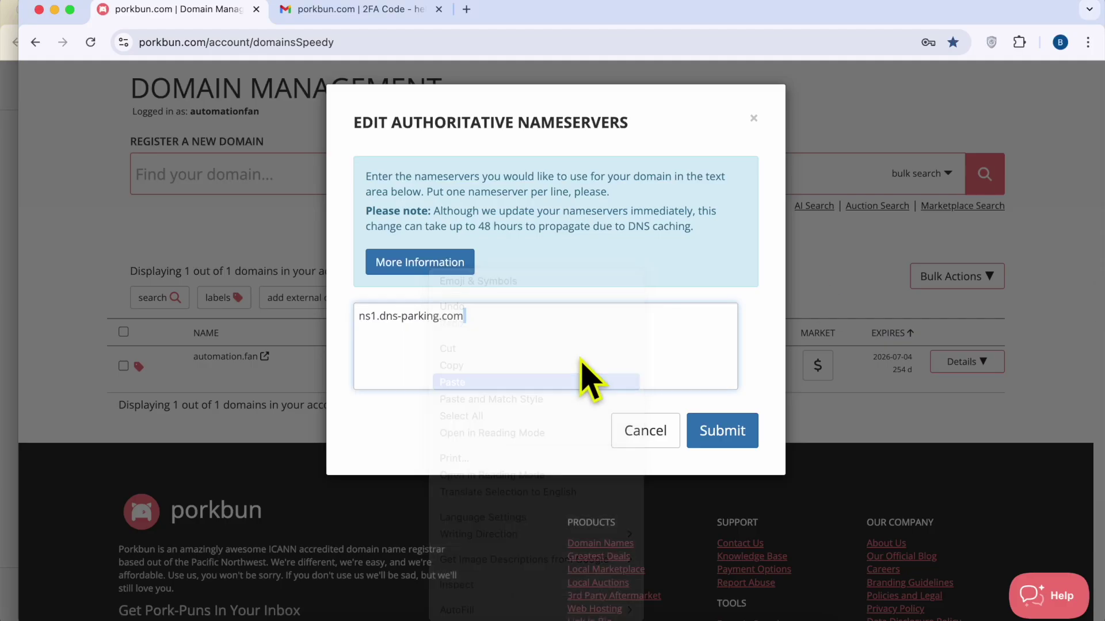
left_click(463, 317)
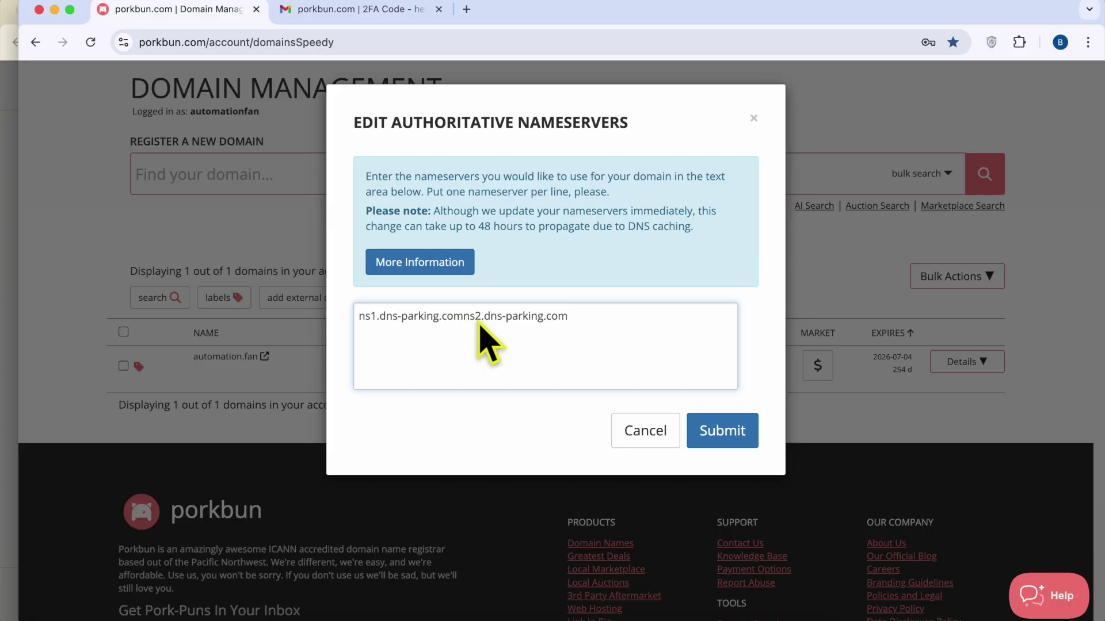
key("Return")
left_click_drag(505, 363, 489, 325)
left_click(494, 308)
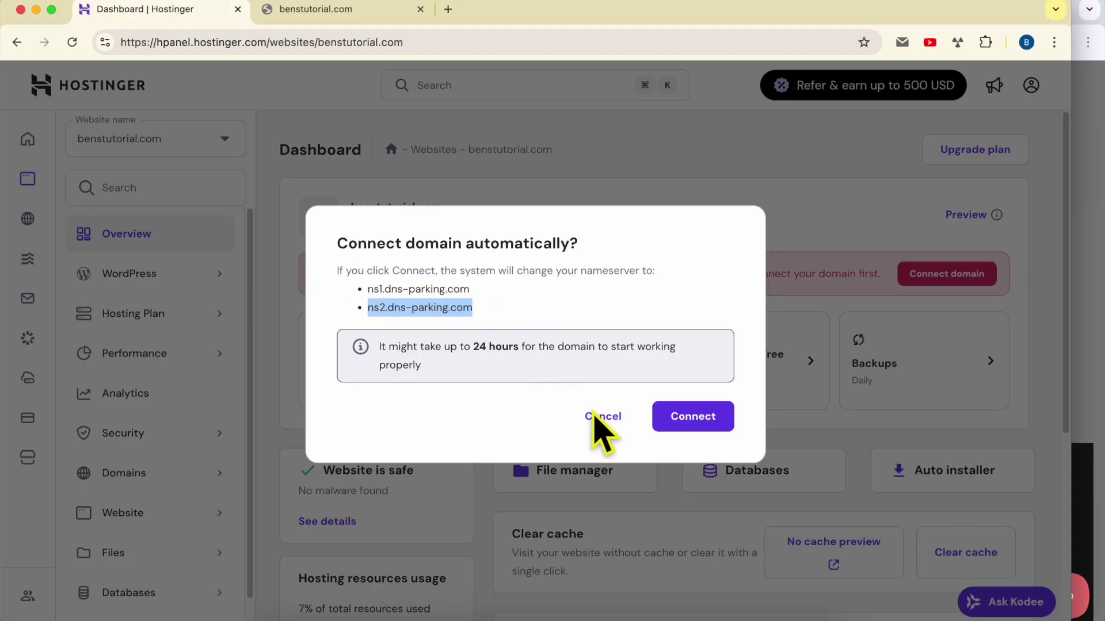
Cancel Hostinger's automatic connection dialog and review the domain connection notice for benstutorial.com alongside the nameservers entered at Porkbun.
left_click(595, 417)
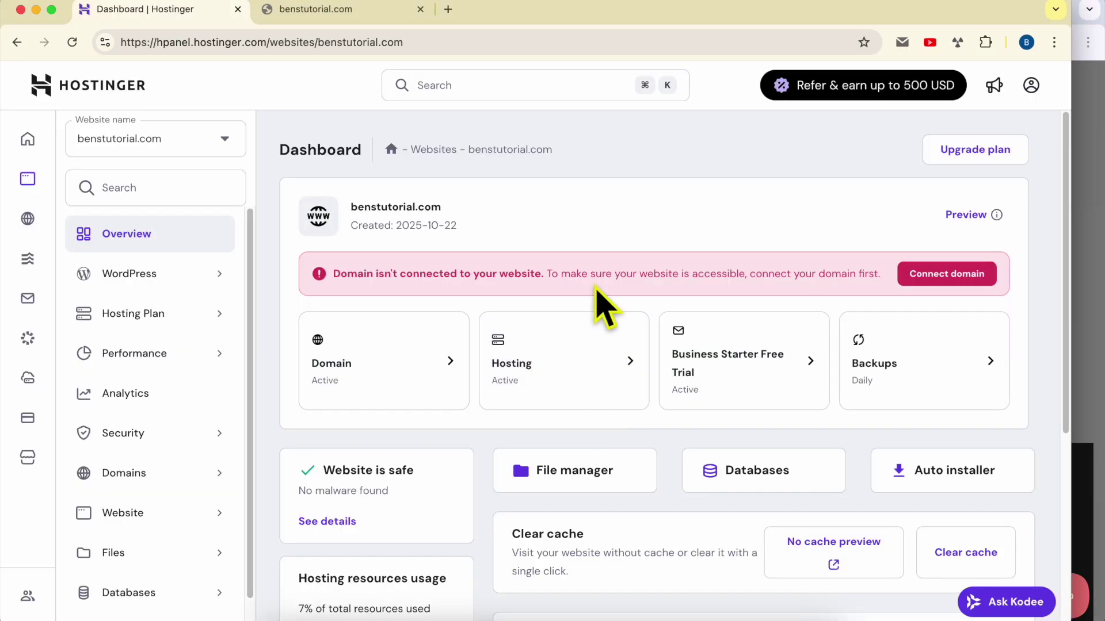
left_click_drag(749, 274, 877, 282)
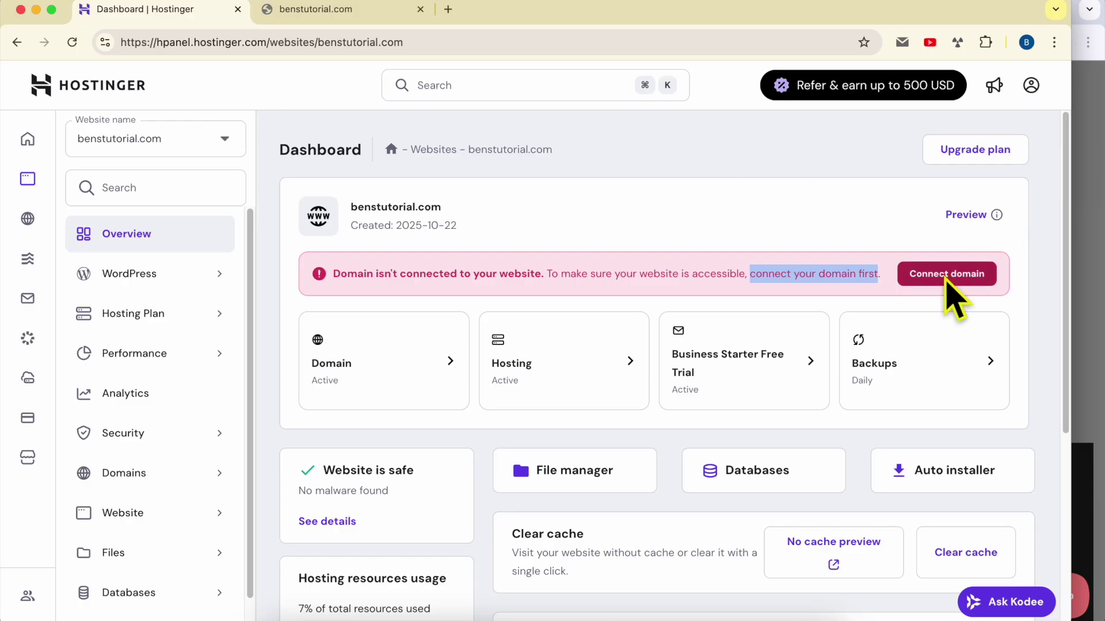
left_click(1099, 268)
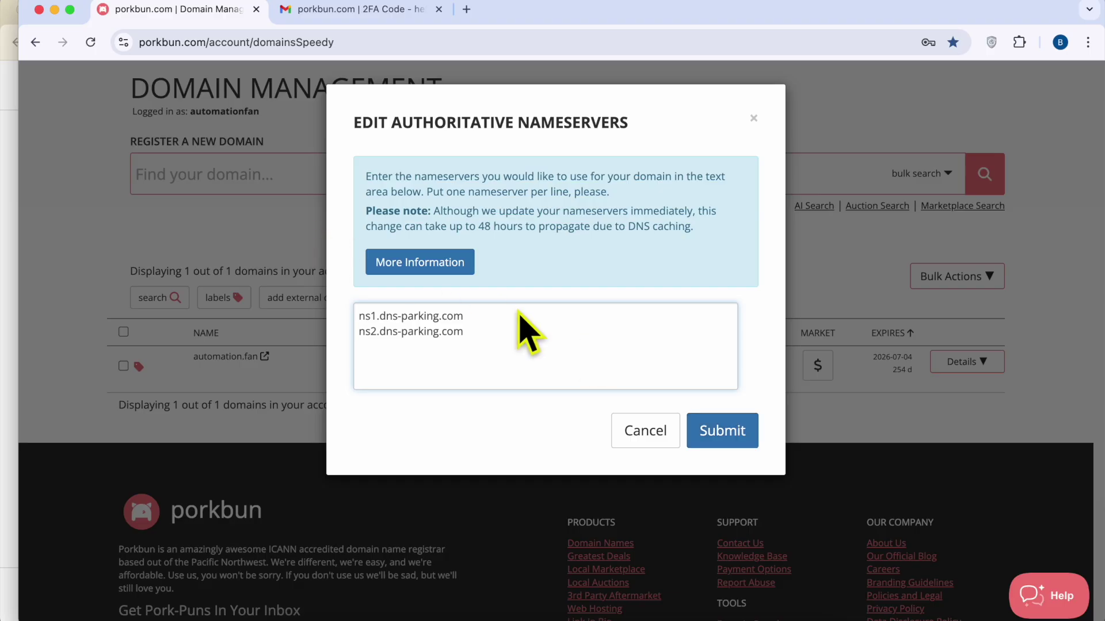
left_click(7, 244)
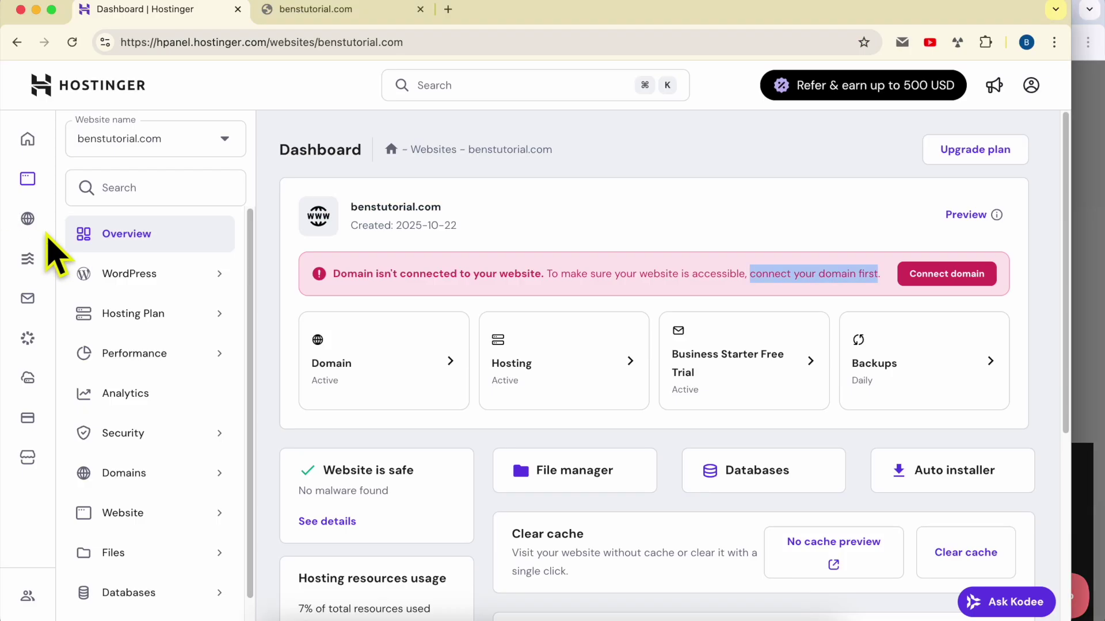